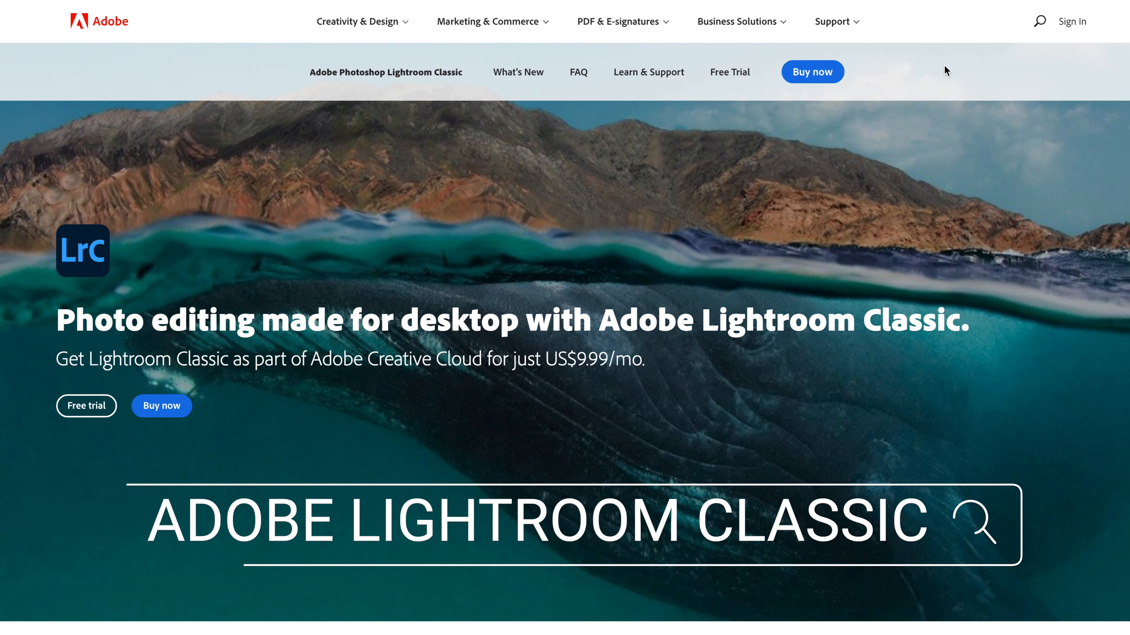
scroll(944, 65, down, 3)
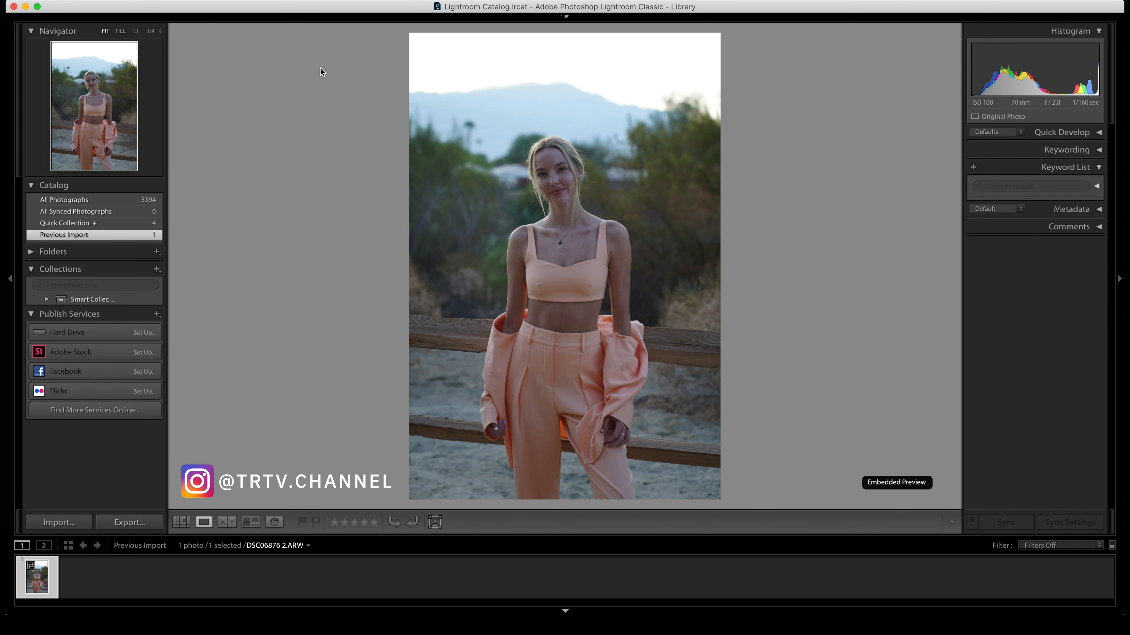
- Open the portrait photo in the Develop module and look over the available adjustment sections
mouse_move(572, 20)
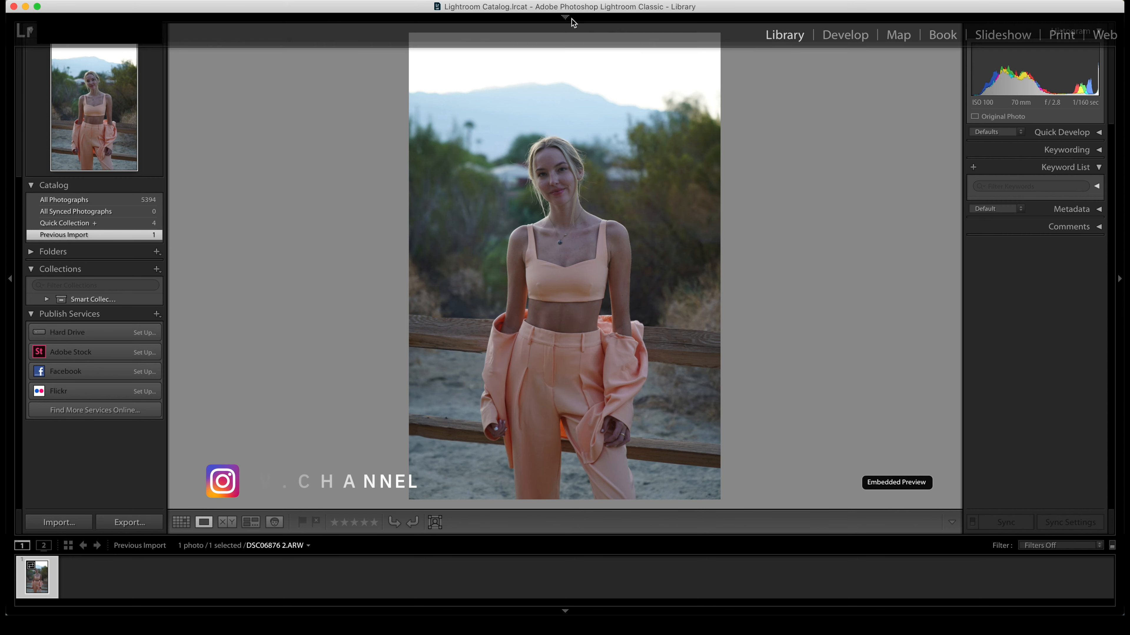
click(845, 42)
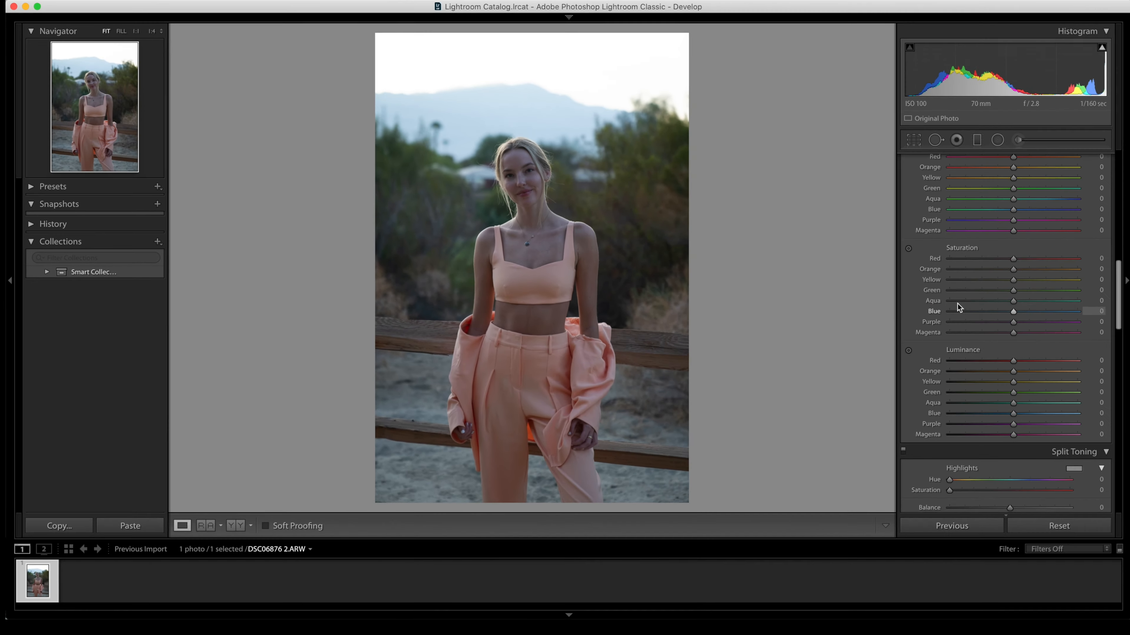
scroll(951, 300, down, 10)
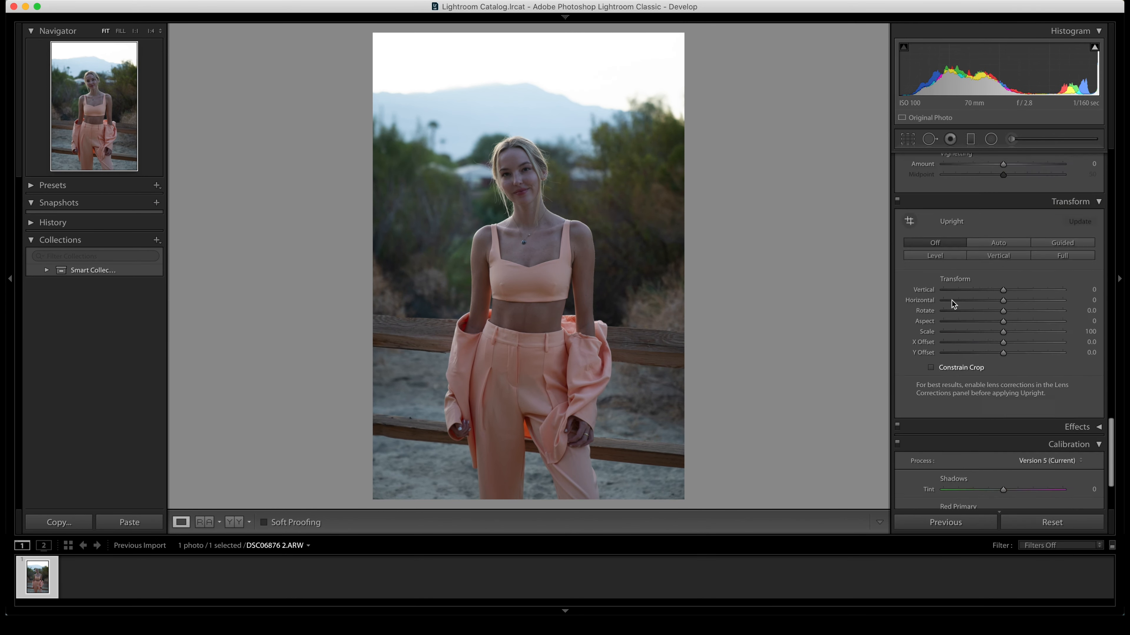
scroll(951, 300, up, 6)
scroll(952, 300, up, 10)
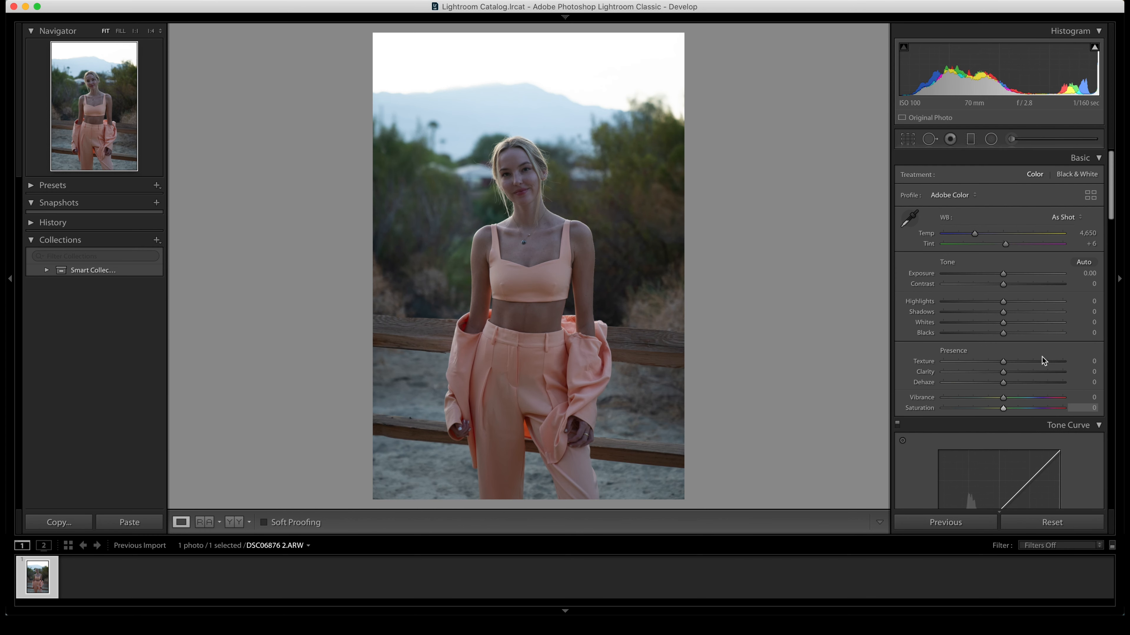
scroll(1019, 338, down, 4)
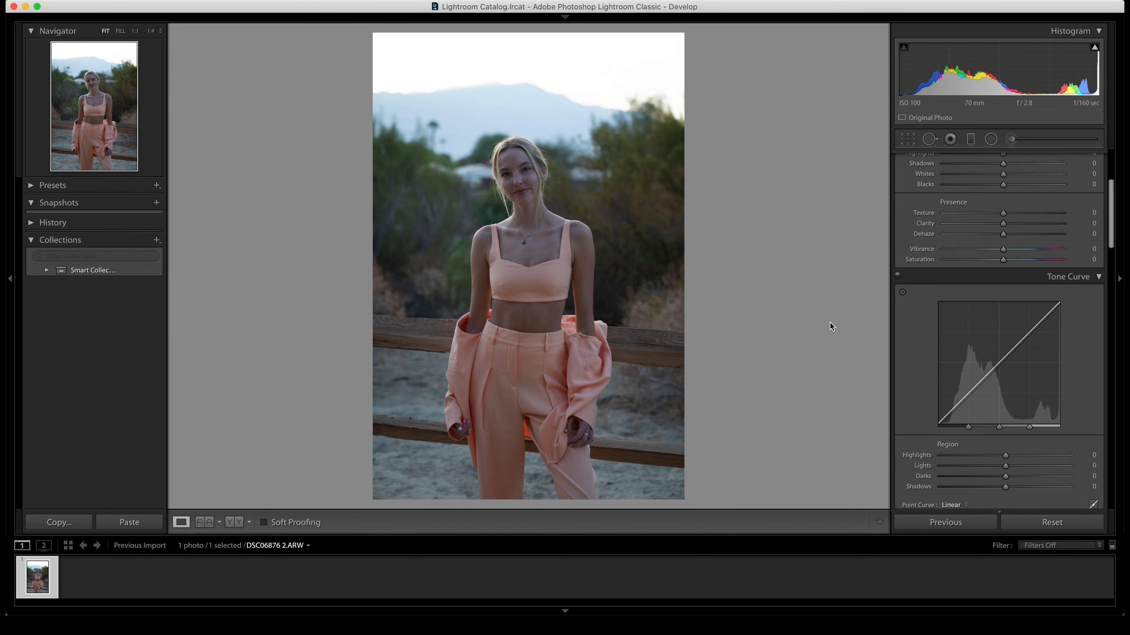
scroll(1004, 282, up, 5)
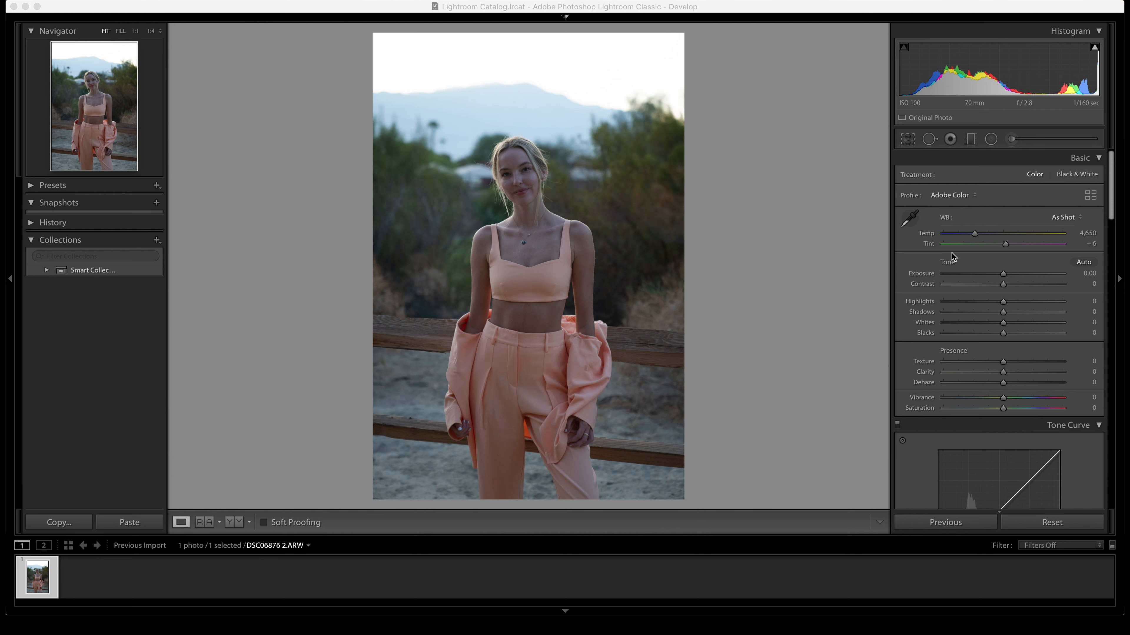
- Warm the photo's white balance by setting the temperature to 5305 and the tint to -4
click(977, 234)
drag(976, 235, 983, 233)
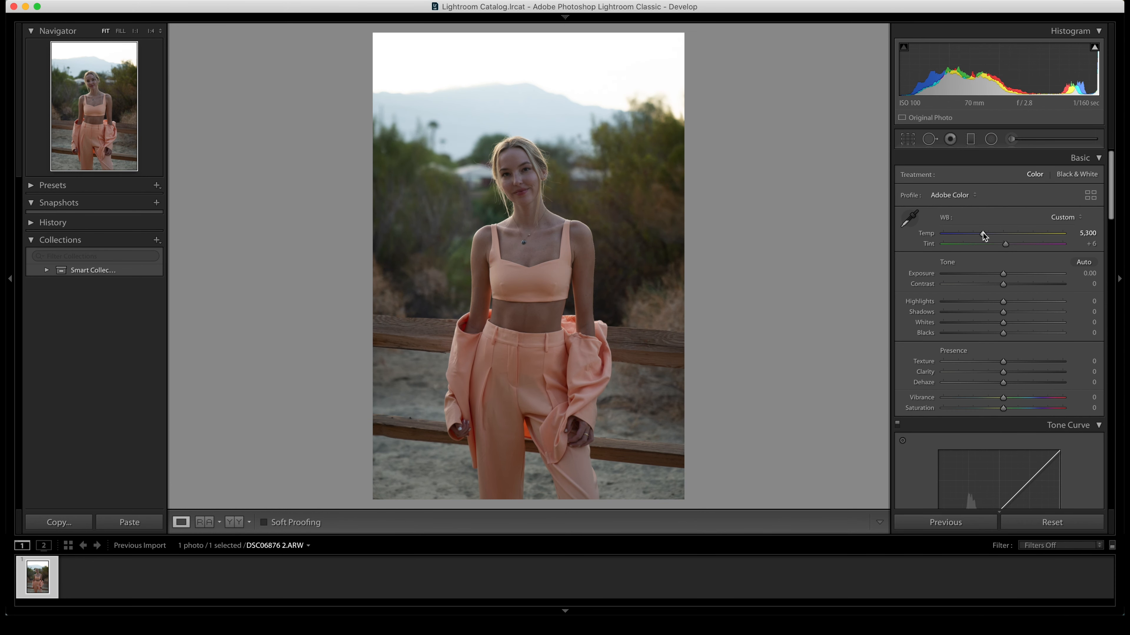
drag(983, 233, 982, 234)
click(1092, 236)
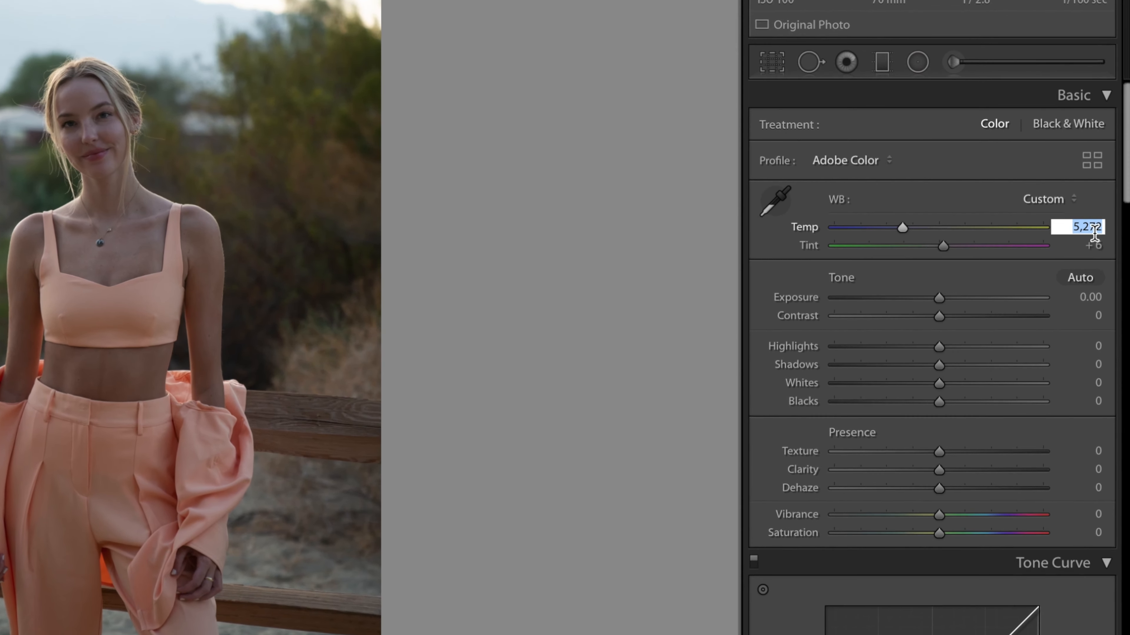
text(5305)
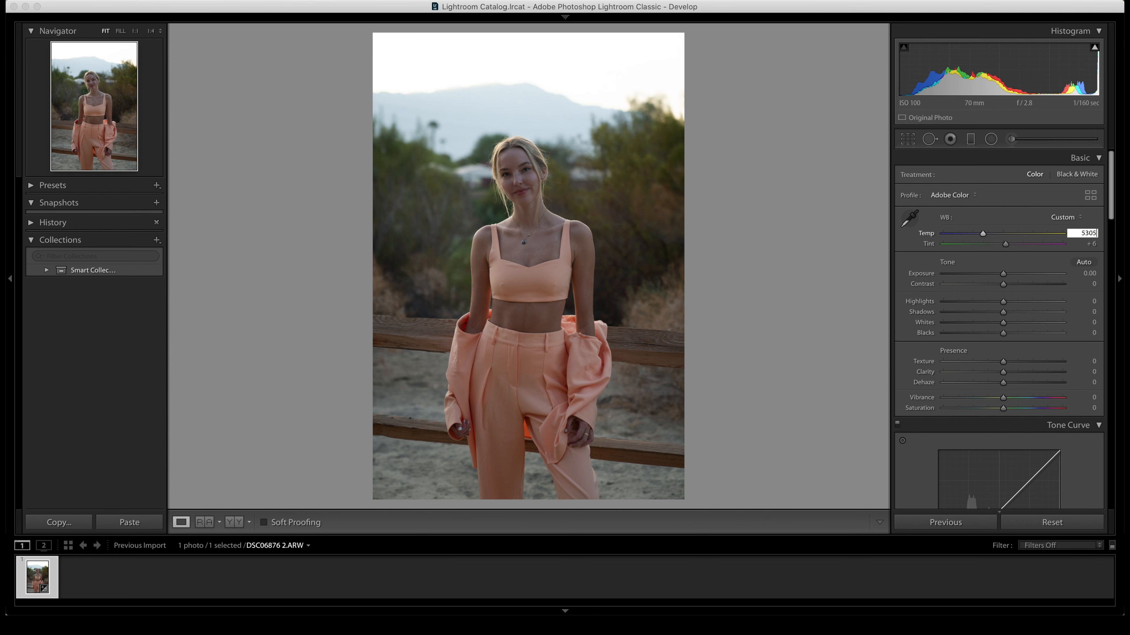
key(Return)
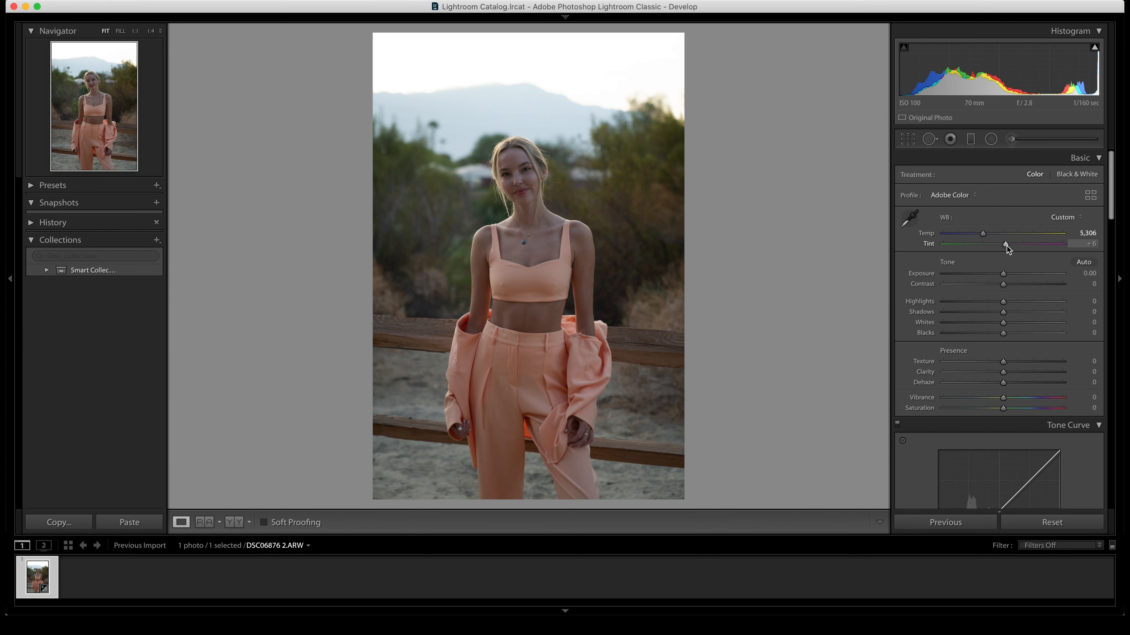
drag(1005, 246, 1003, 245)
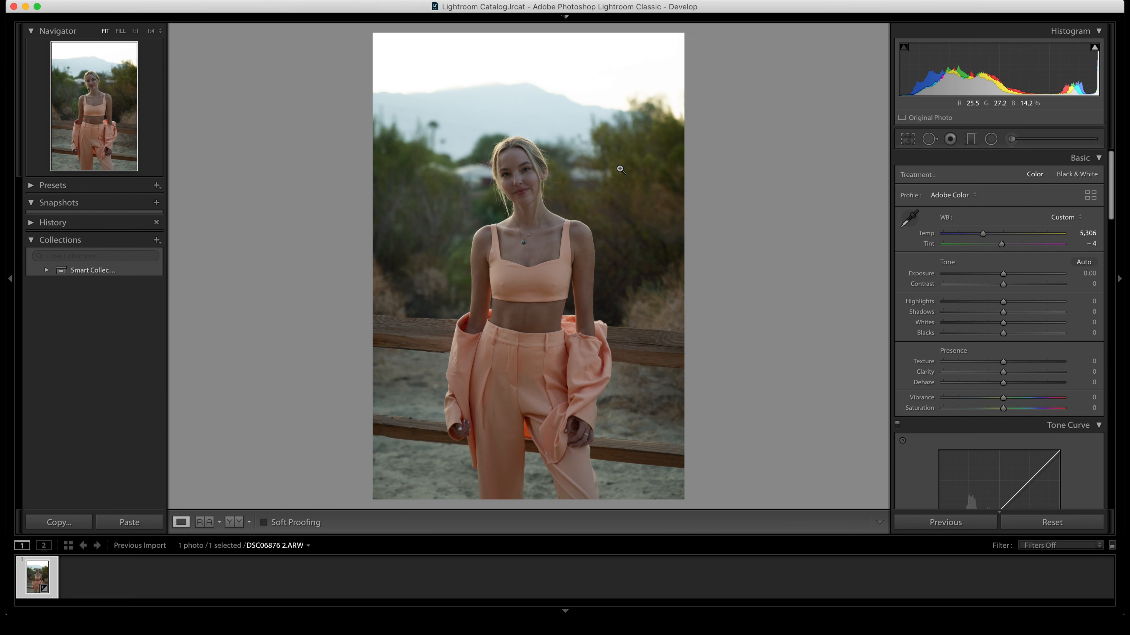
- Raise the photo's exposure to +0.35 and its contrast to +8
scroll(934, 251, down, 2)
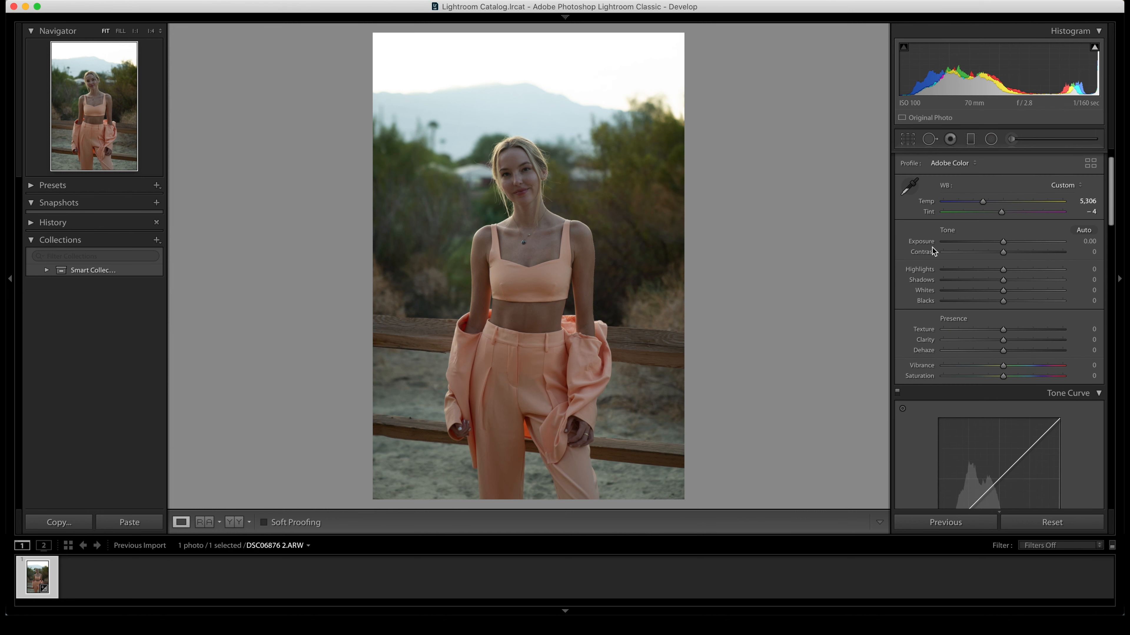
scroll(933, 247, down, 1)
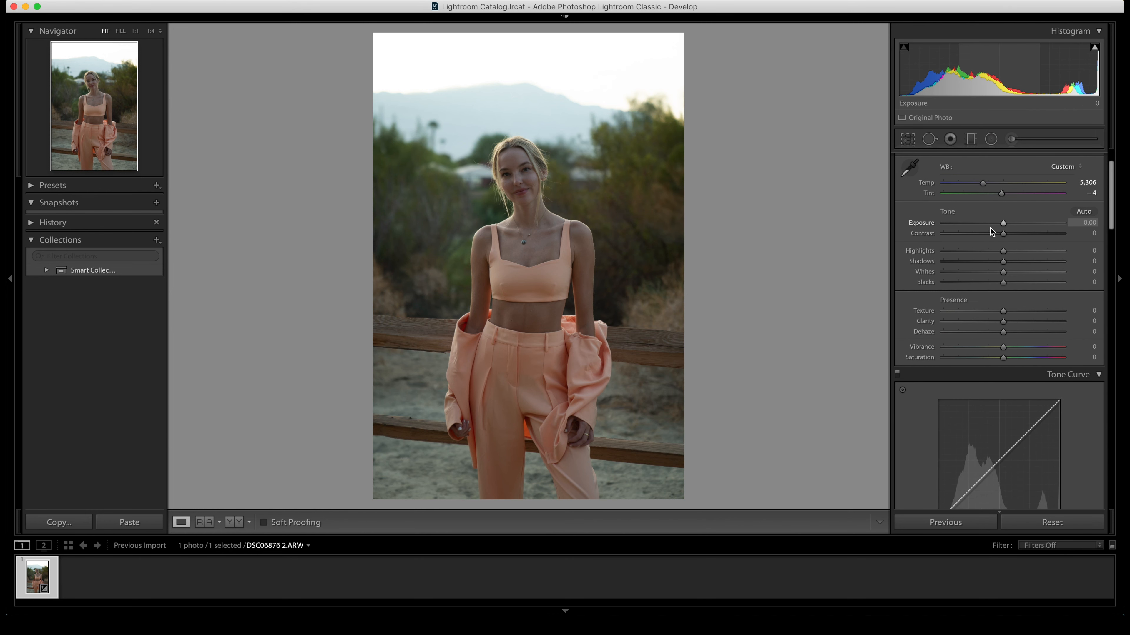
drag(1003, 225, 1006, 224)
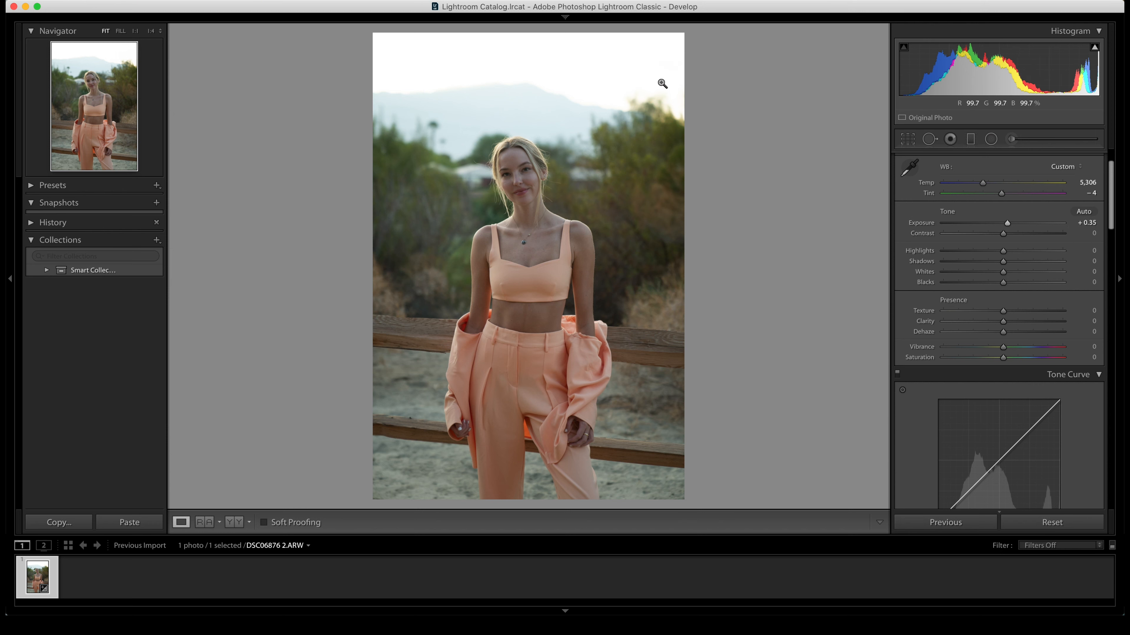
drag(1002, 234, 1008, 234)
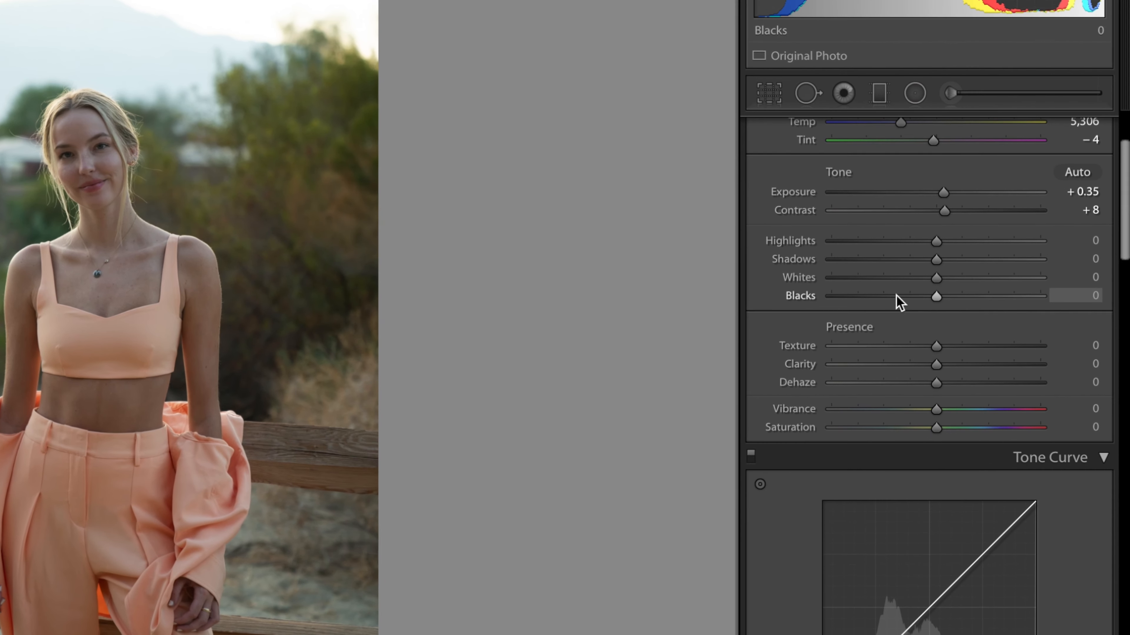
- Balance the tonal range with Highlights at -44, Shadows at +33, Whites at -25 and Blacks at -13
drag(937, 240, 901, 242)
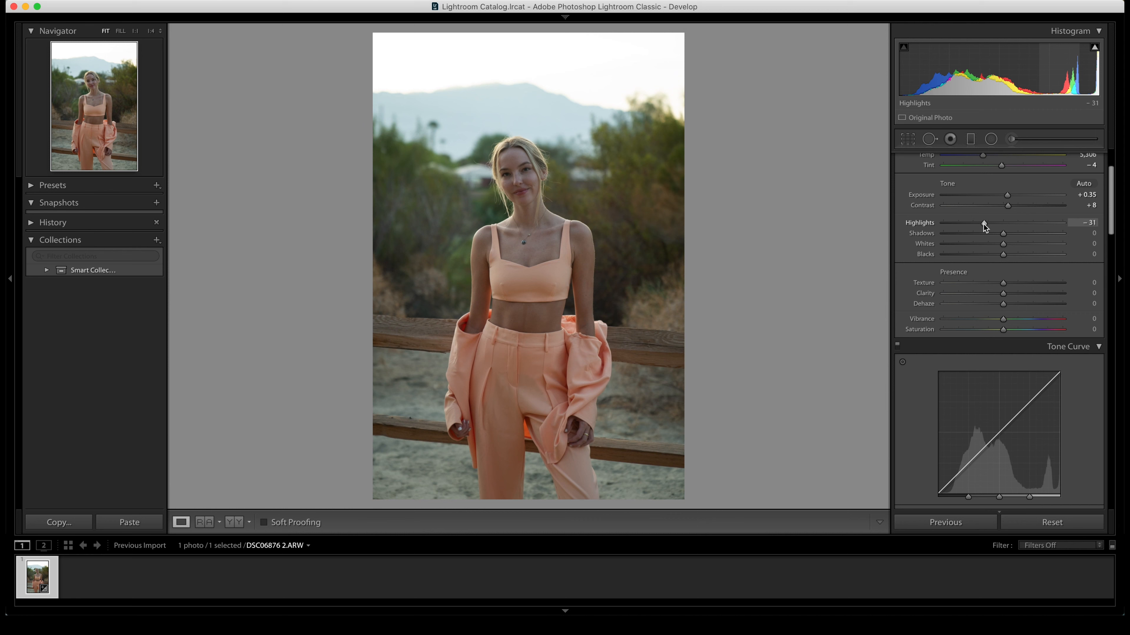
drag(983, 224, 976, 226)
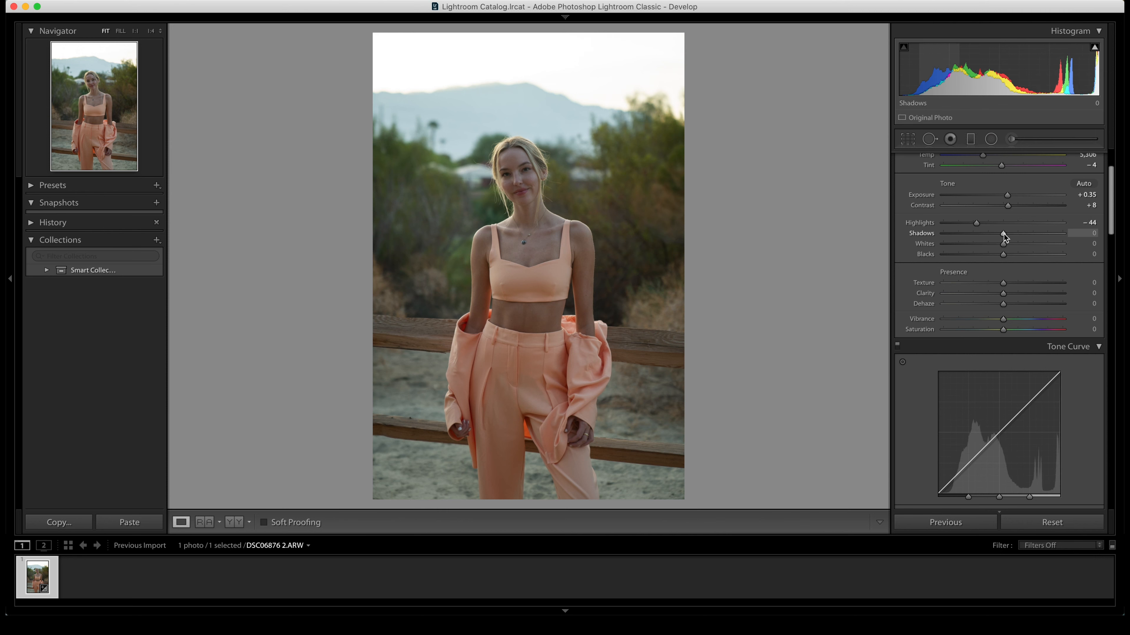
drag(1004, 234, 1023, 233)
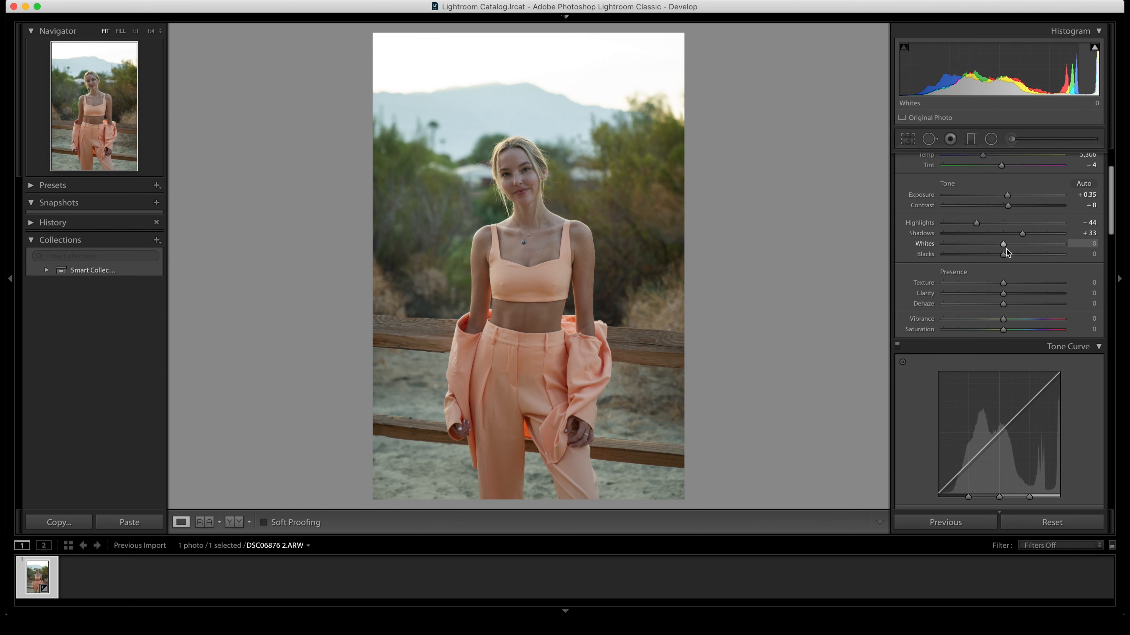
drag(1003, 246, 993, 246)
drag(993, 244, 994, 253)
- Set the photo's vibrance to +22 and its saturation to -4
scroll(993, 254, down, 2)
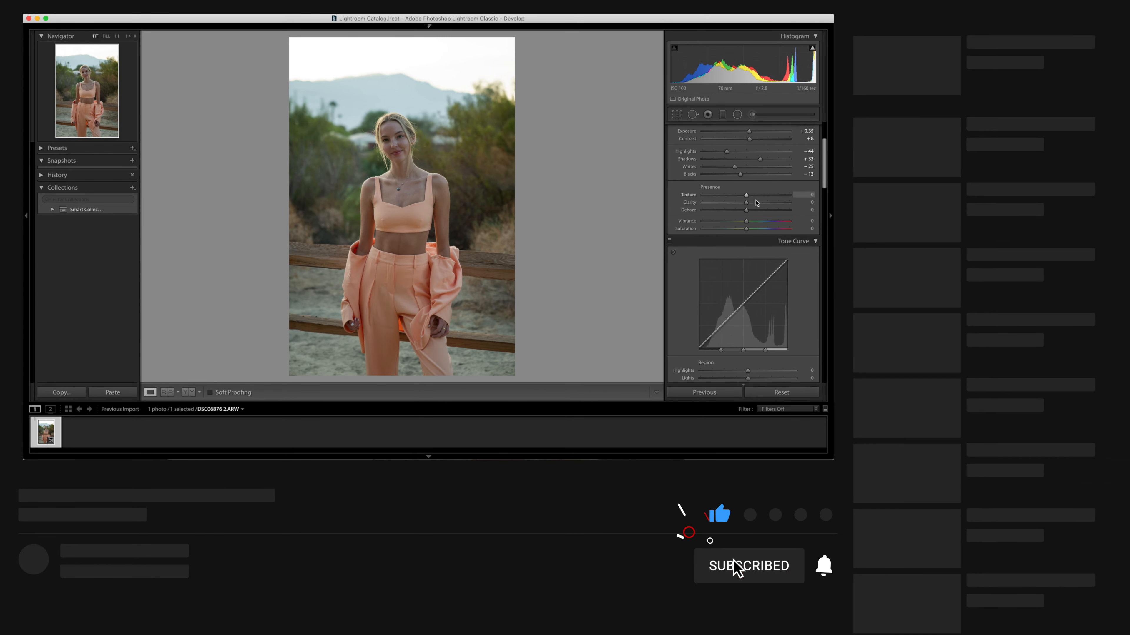
drag(746, 220, 753, 221)
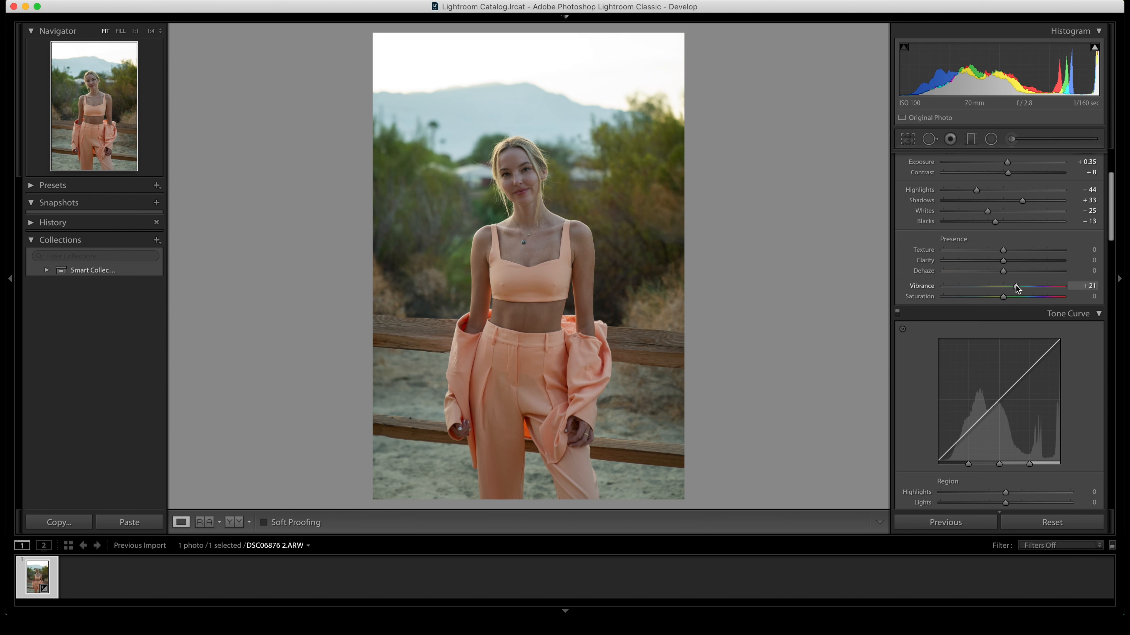
drag(1017, 287, 1000, 297)
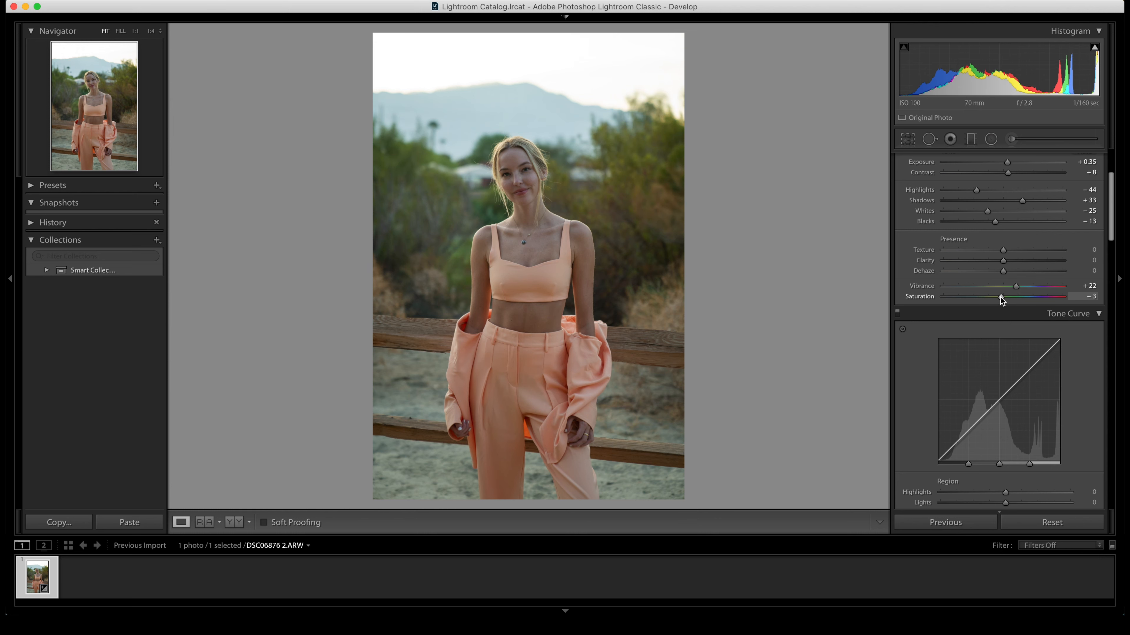
- Adjust the tone curve regions, setting Darks to +19 and Shadows to -33
scroll(921, 364, down, 5)
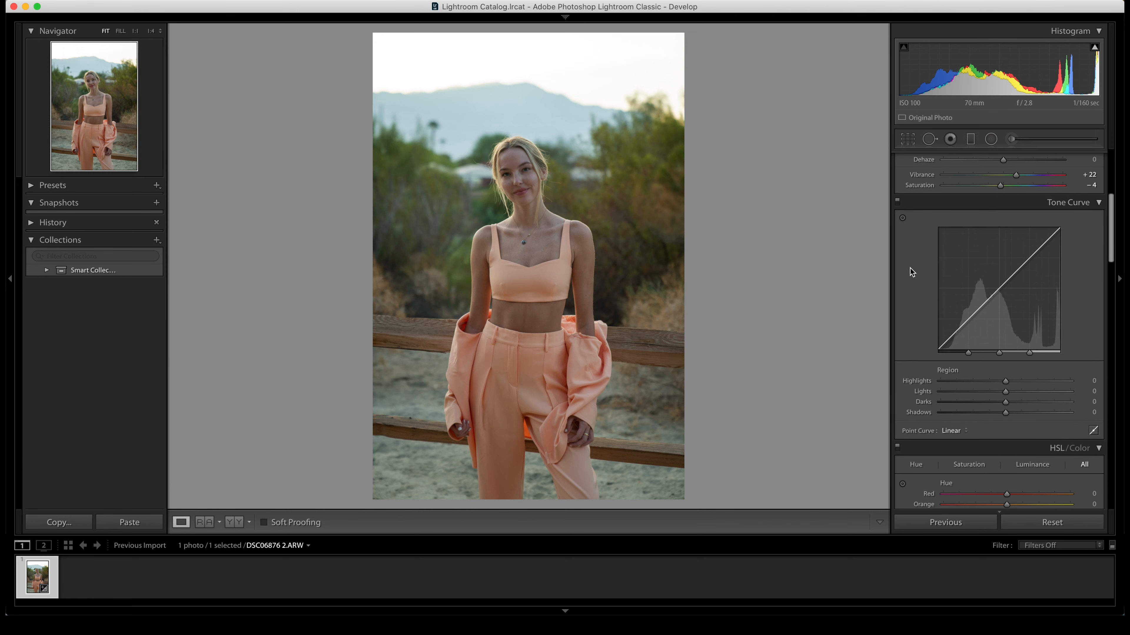
scroll(910, 269, down, 1)
scroll(910, 267, up, 1)
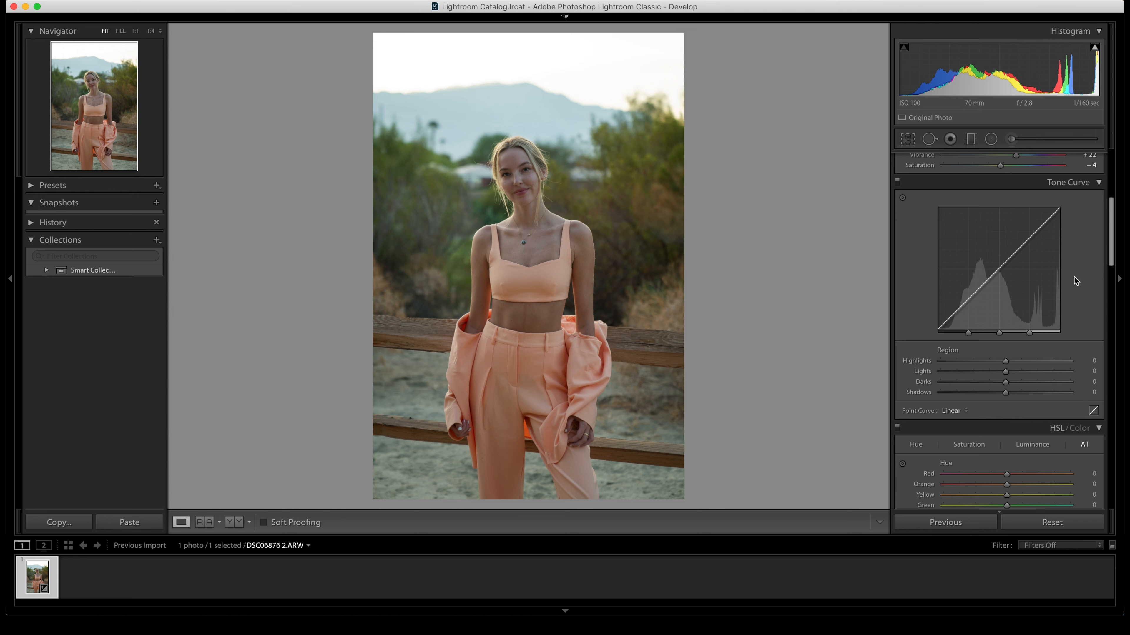
scroll(1074, 277, down, 1)
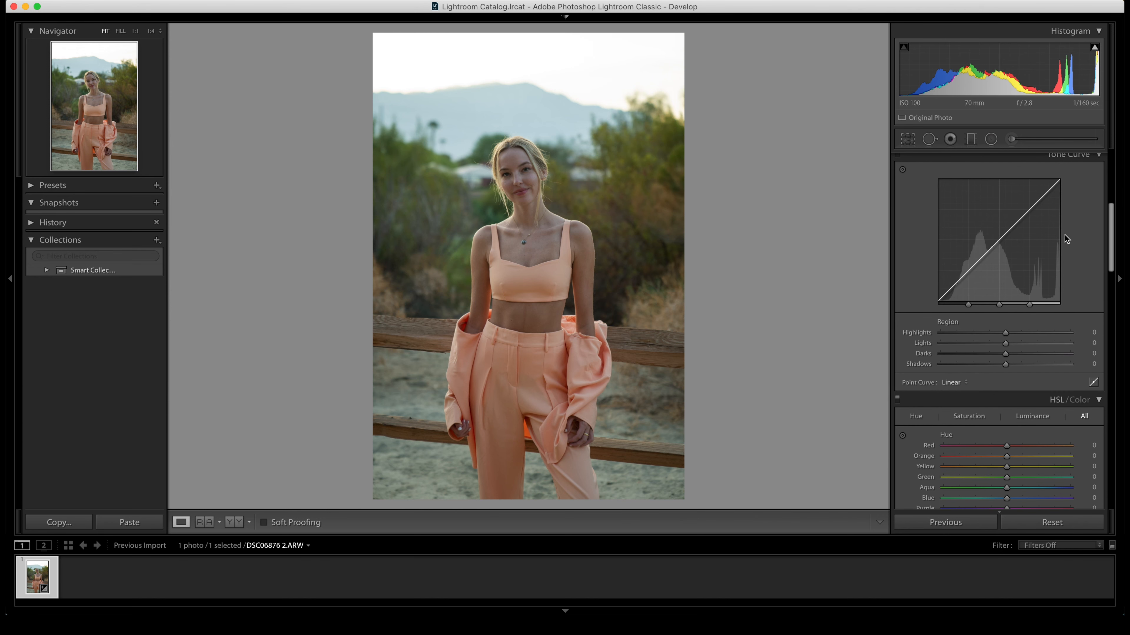
scroll(1072, 240, down, 1)
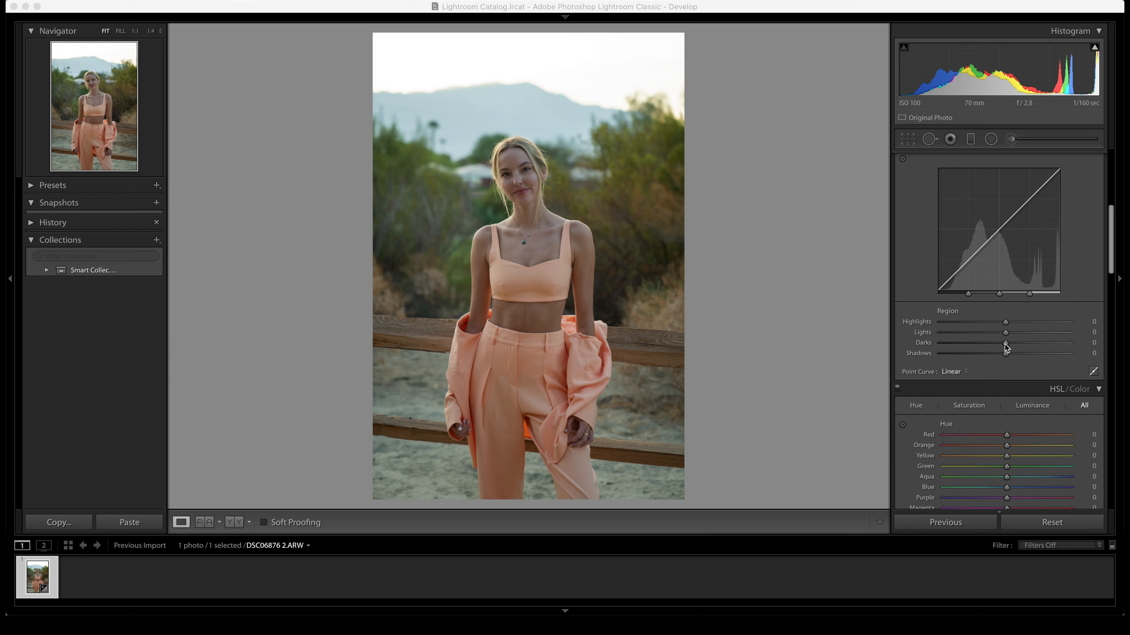
drag(1005, 345, 1017, 344)
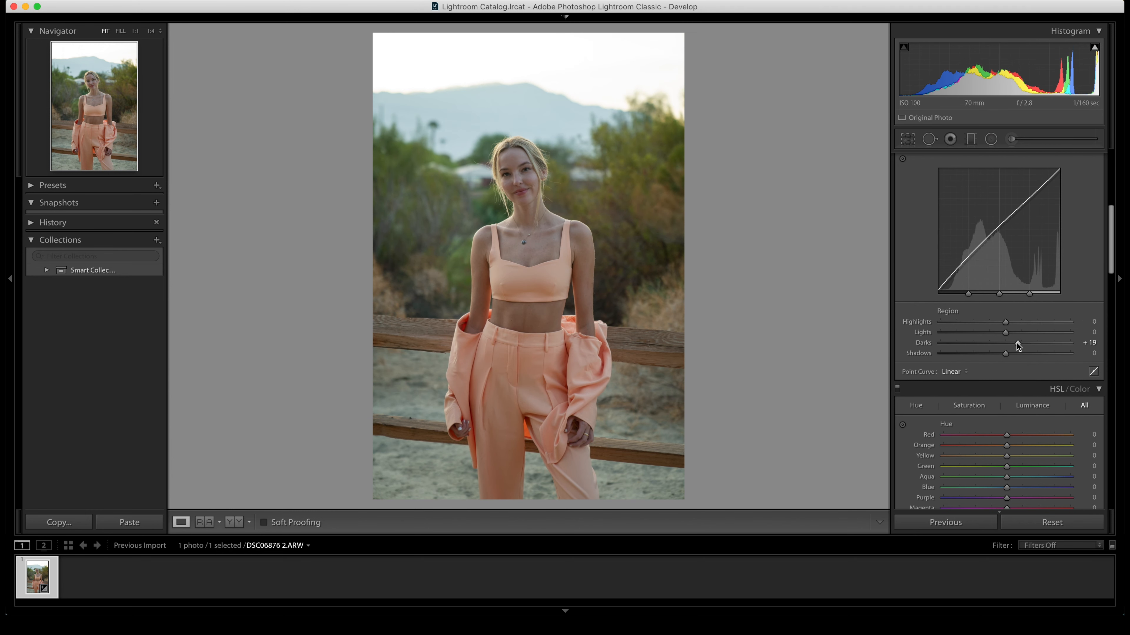
- Calibrate the Red Primary to hue +24, saturation -2 and the Green Primary to hue +56, saturation -10, and compare with the original photo
scroll(968, 318, down, 10)
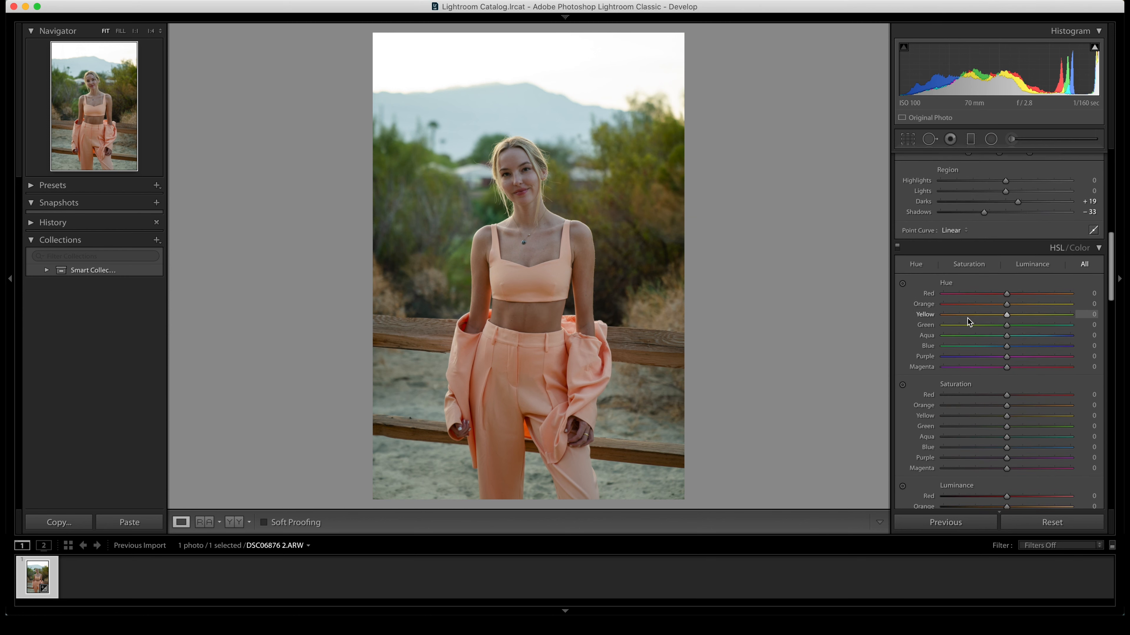
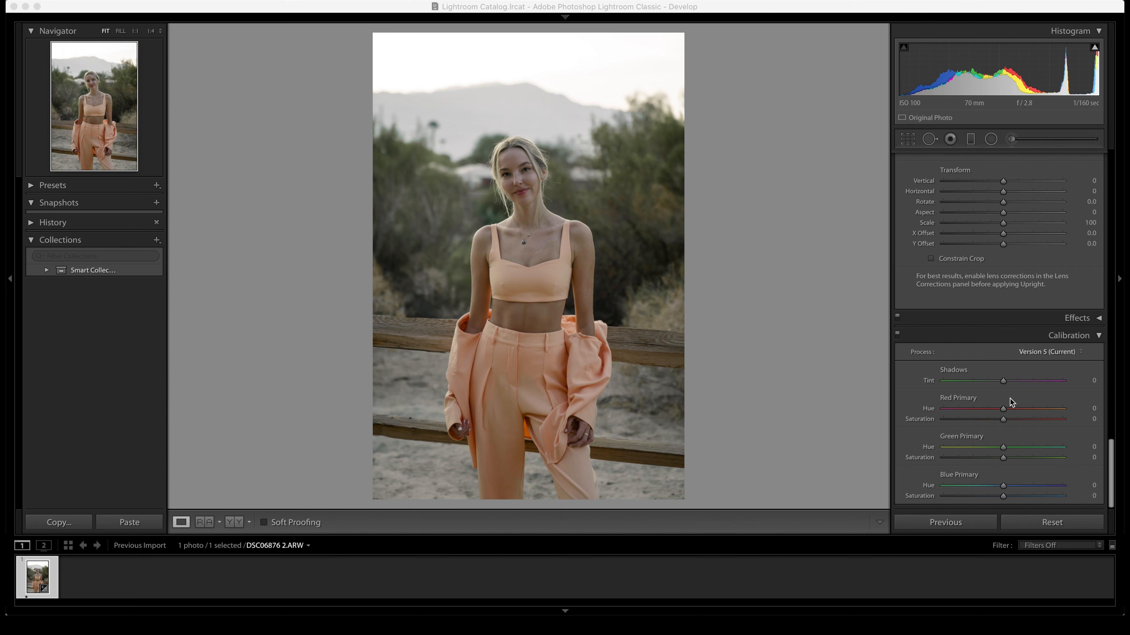
mouse_move(1004, 408)
mouse_down()
mouse_move(1019, 408)
mouse_move(1002, 422)
mouse_up()
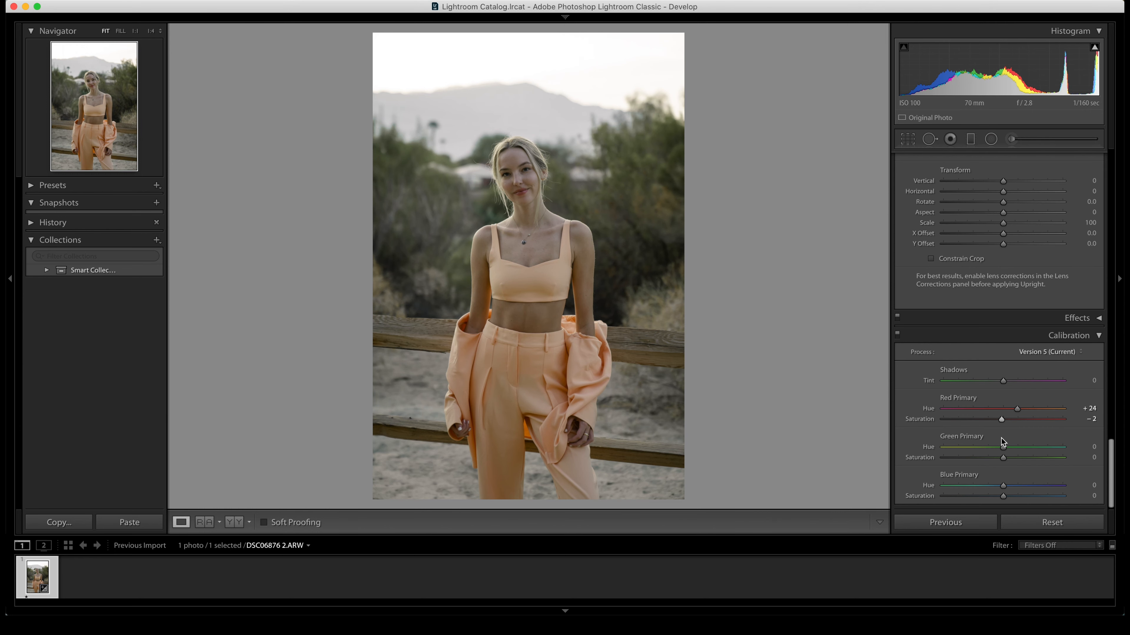
drag(1003, 448, 1036, 447)
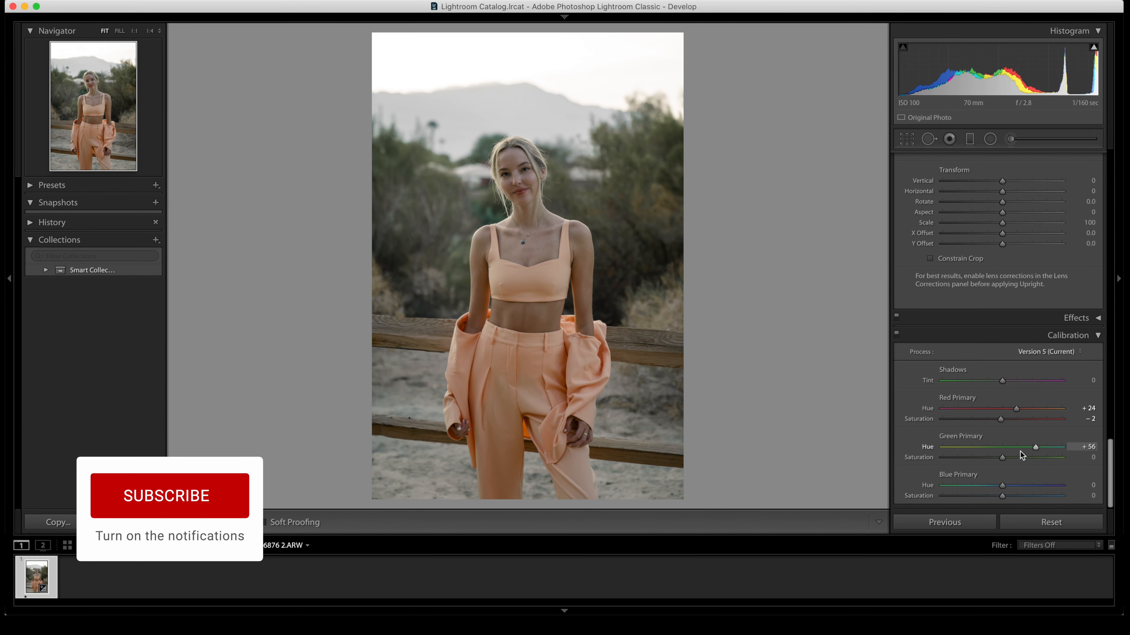
drag(1000, 458, 997, 458)
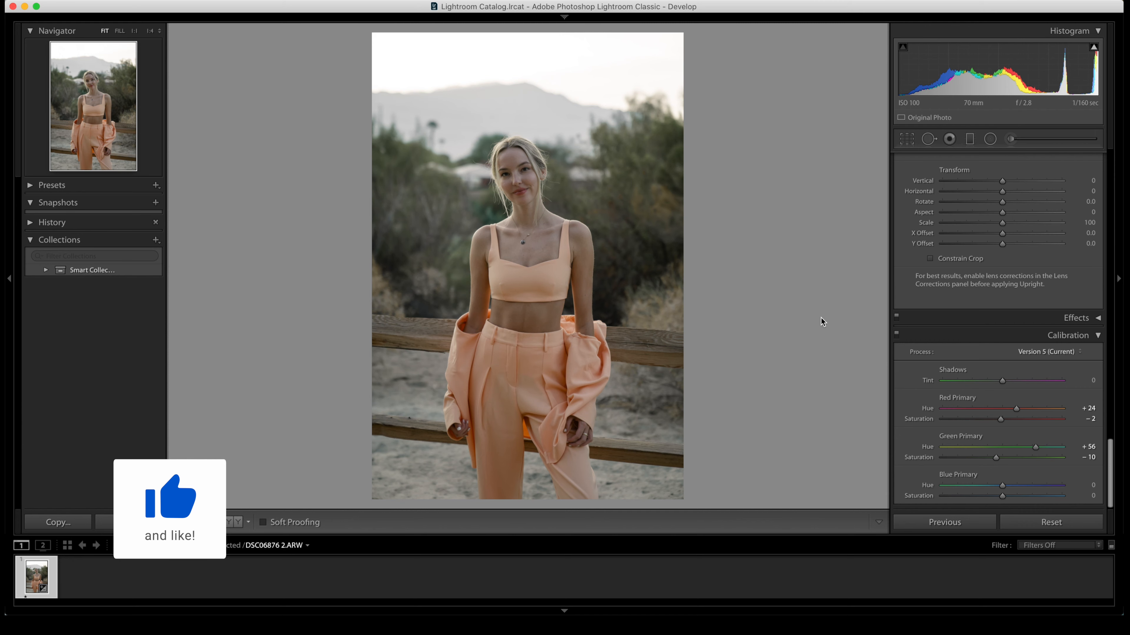
key(backslash)
key(backslash)
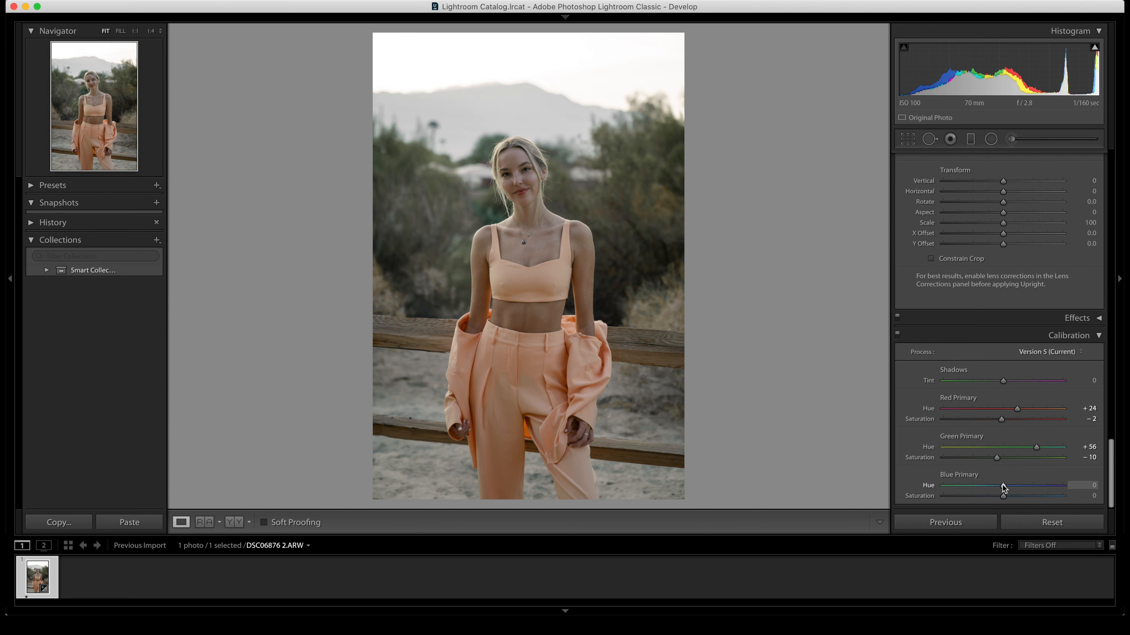
- Calibrate the Blue Primary to hue -56 and saturation -36
drag(1003, 487, 970, 486)
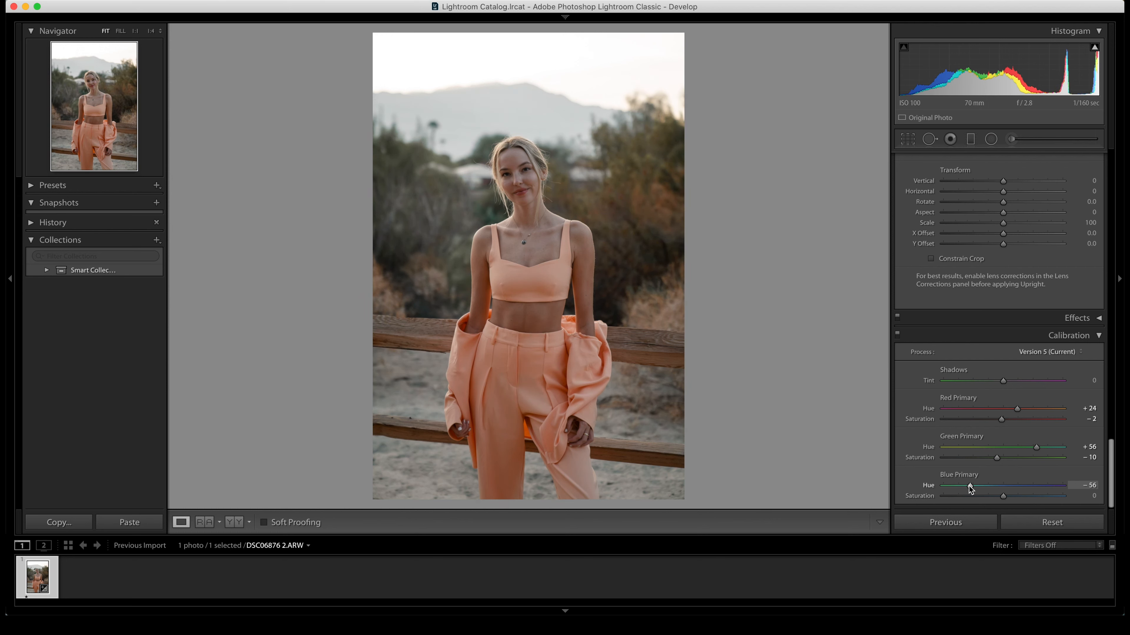
mouse_move(971, 489)
mouse_down()
mouse_move(1052, 481)
mouse_move(965, 483)
mouse_up()
drag(971, 487, 970, 488)
drag(1002, 497, 995, 498)
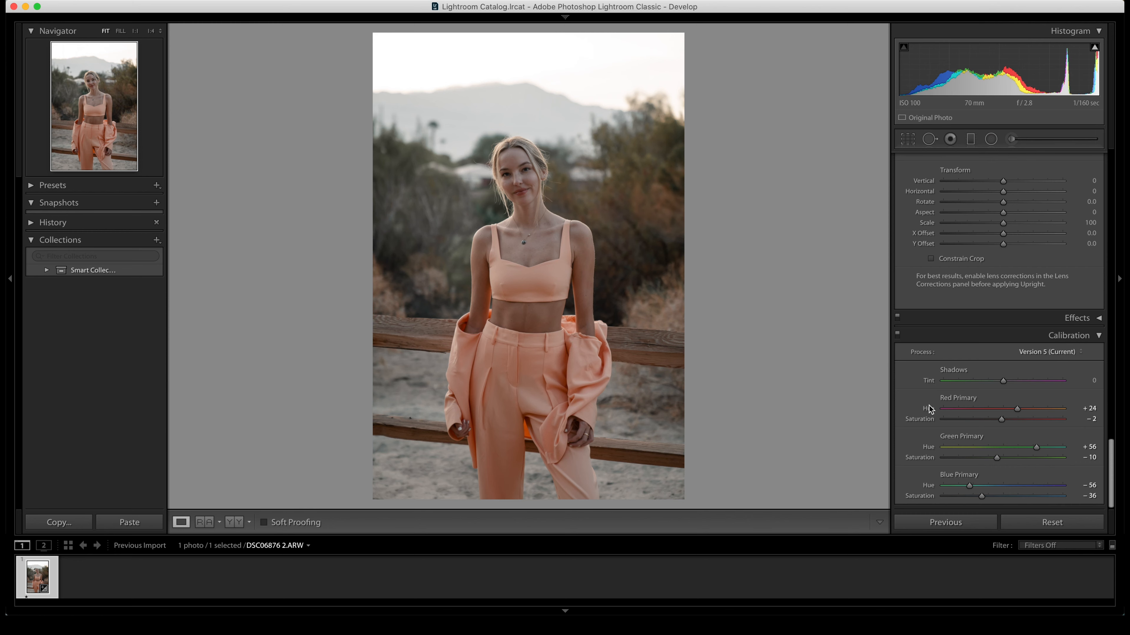
- Compare the edited portrait with its original version several times
scroll(983, 406, up, 8)
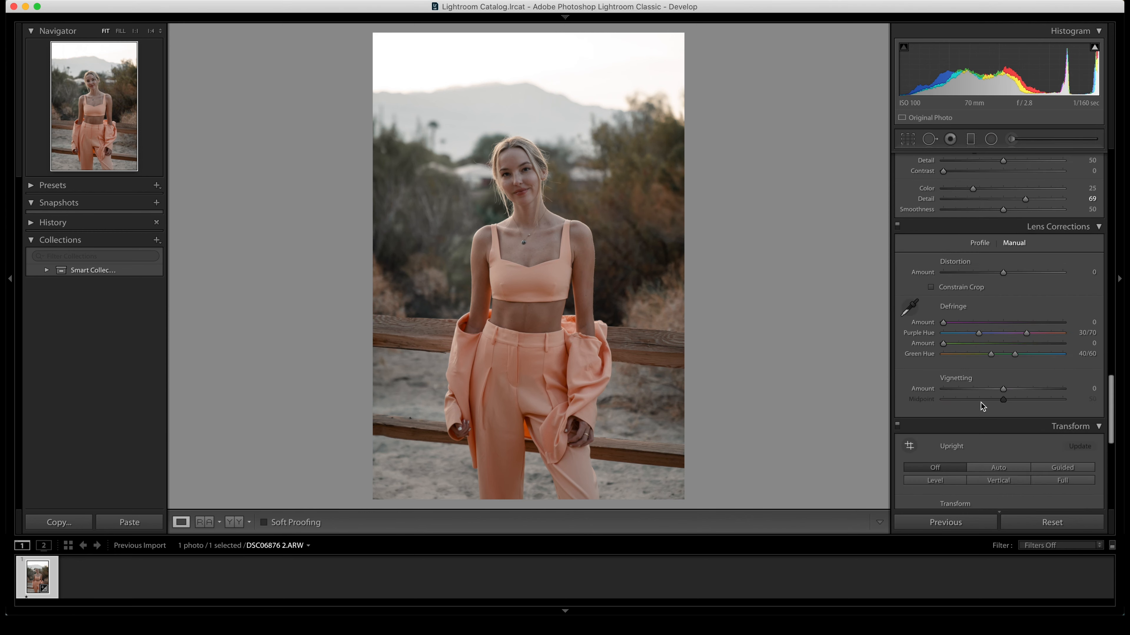
scroll(983, 406, up, 10)
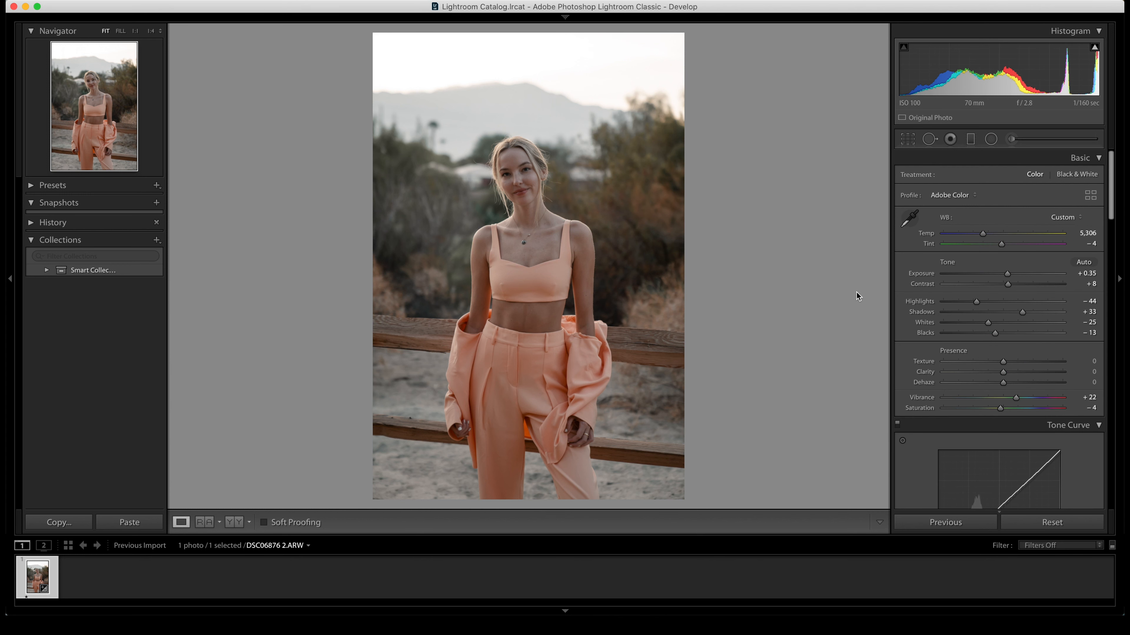
key(backslash)
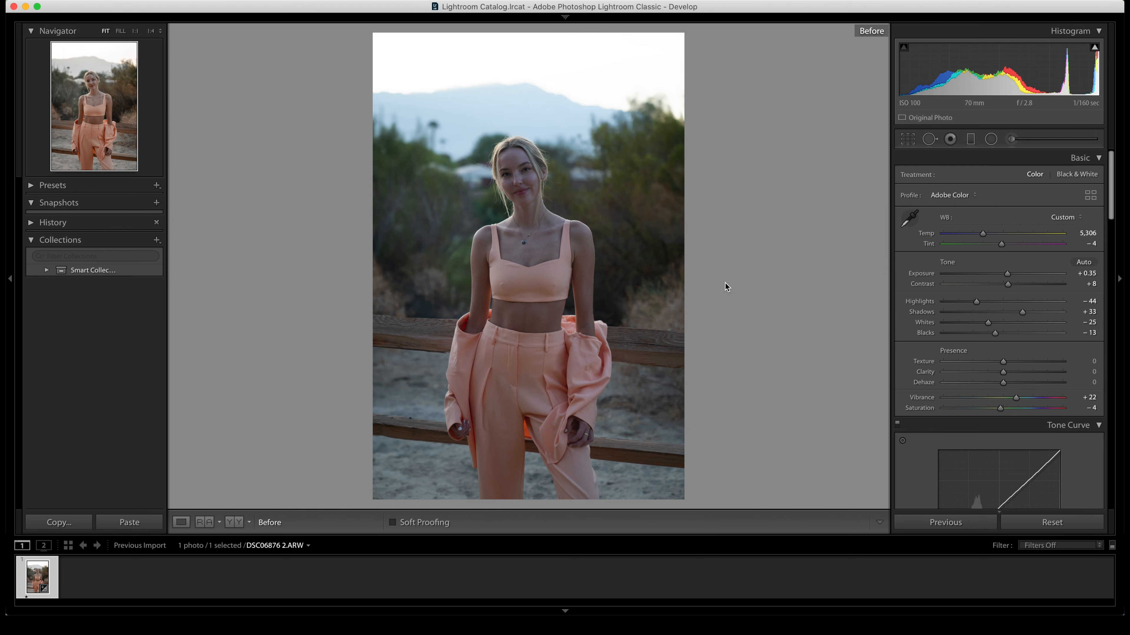
key(backslash)
key(backslash)
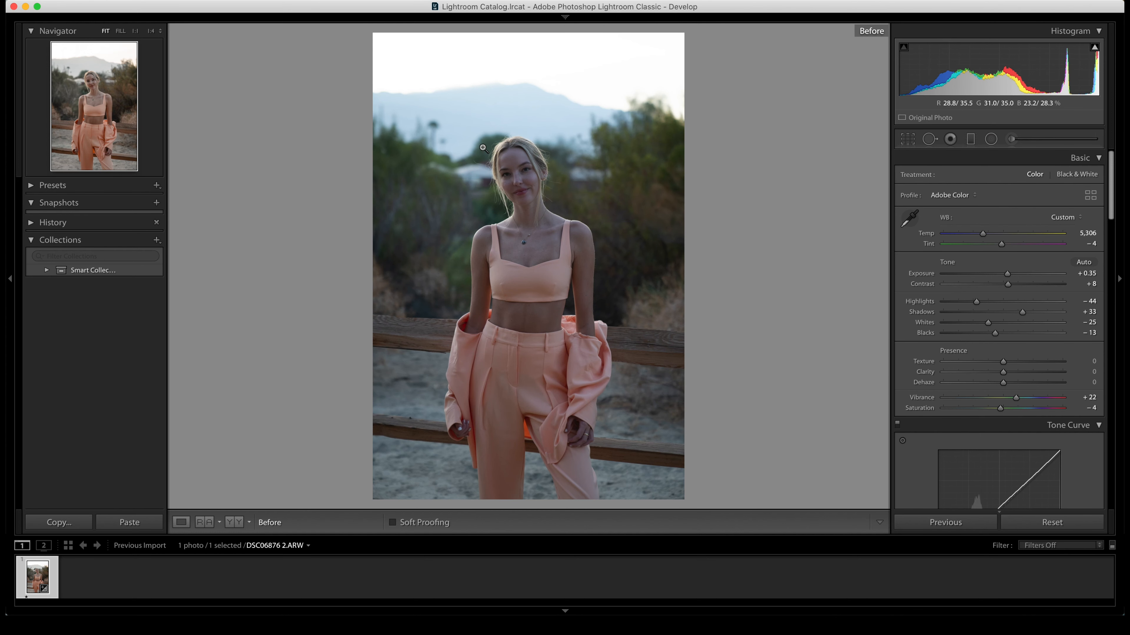
key(backslash)
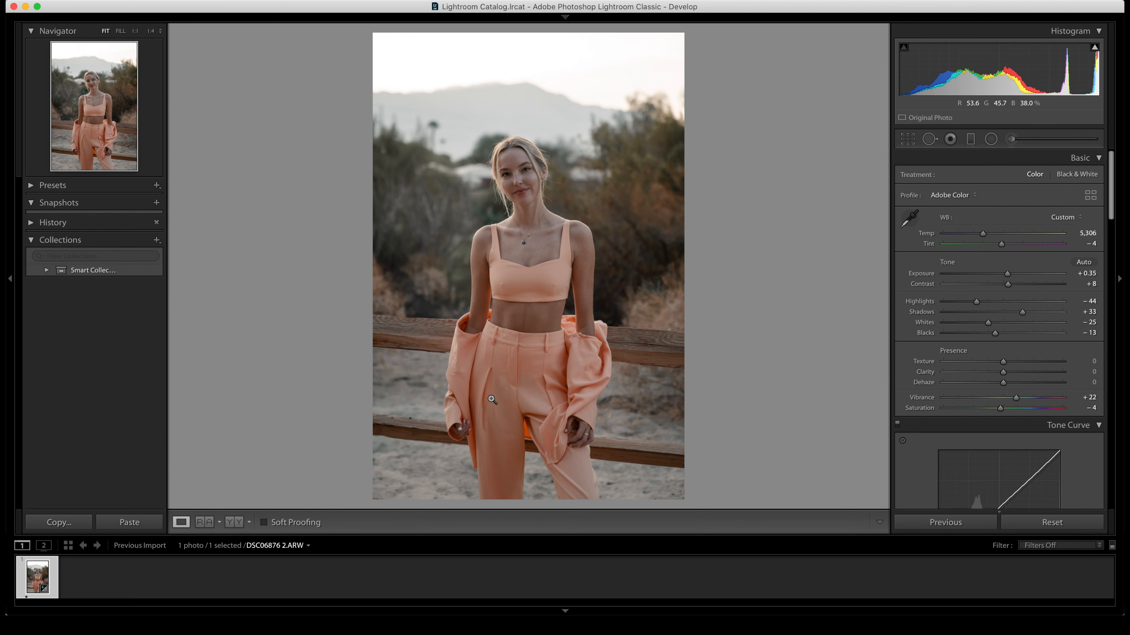
key(backslash)
key(backslash)
key(backslash)
key(backslash)
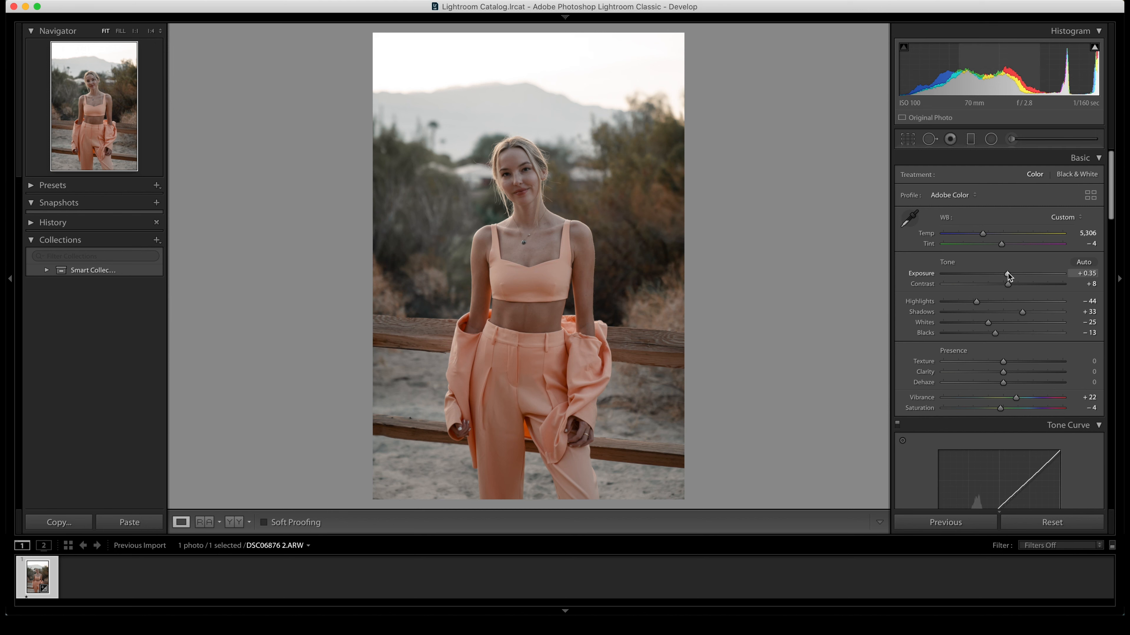
- Set the photo's exposure to +0.70, contrast to +15, clarity to +7, vibrance to +46 and saturation to +6
drag(1008, 273, 1012, 285)
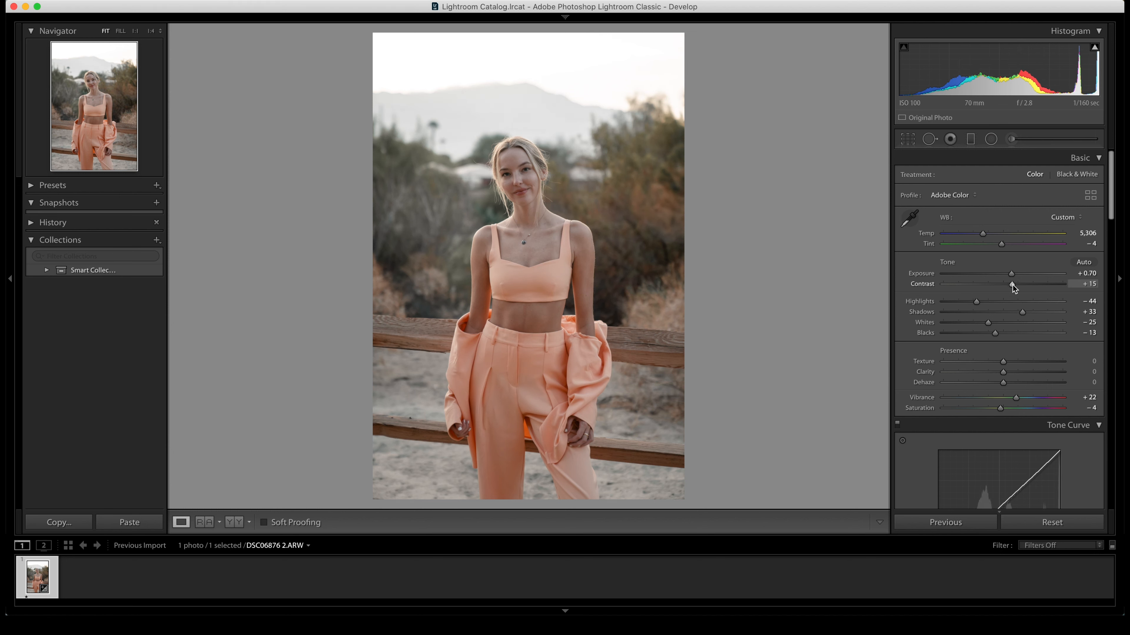
scroll(998, 291, down, 1)
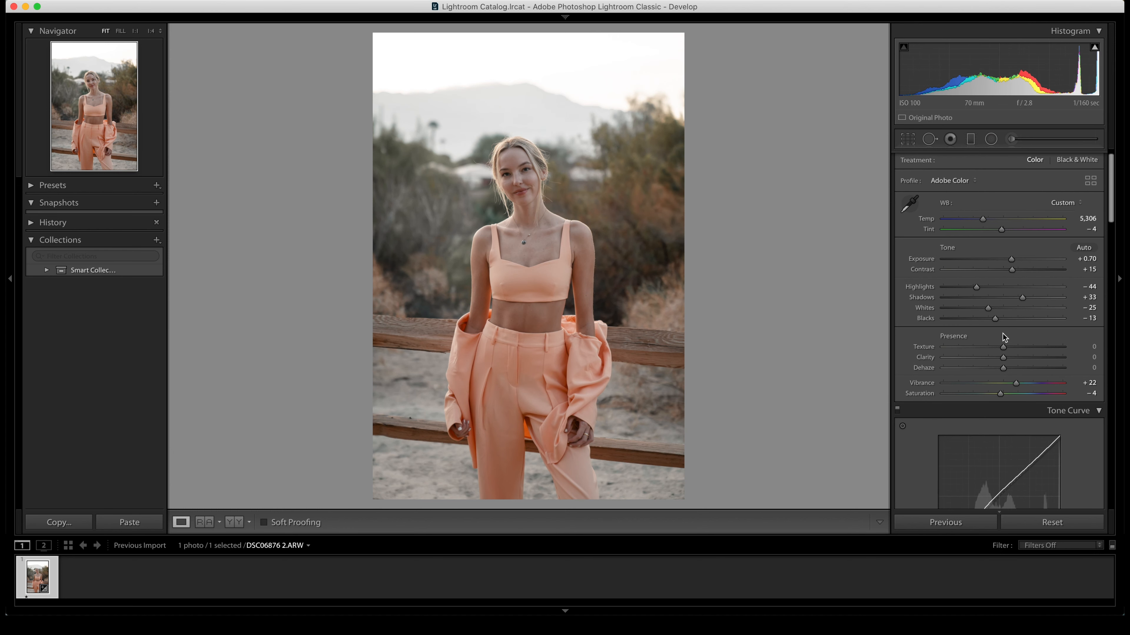
drag(1004, 363, 1004, 394)
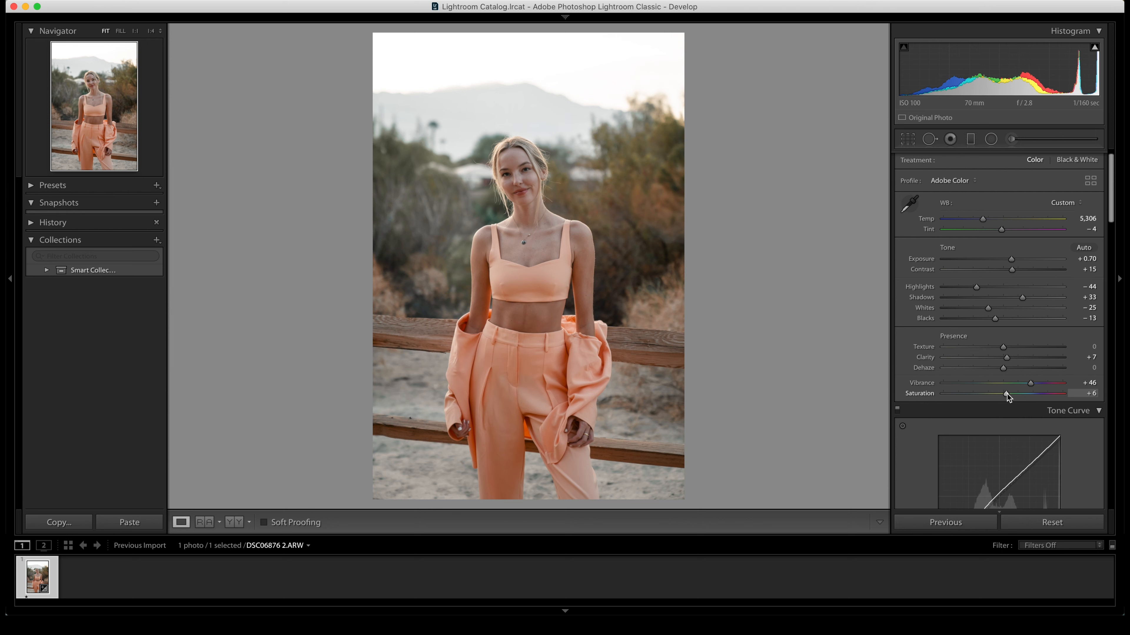
- Adjust the tone curve regions to Highlights +15, Lights +11, Darks -2 and Shadows -40
scroll(951, 356, down, 10)
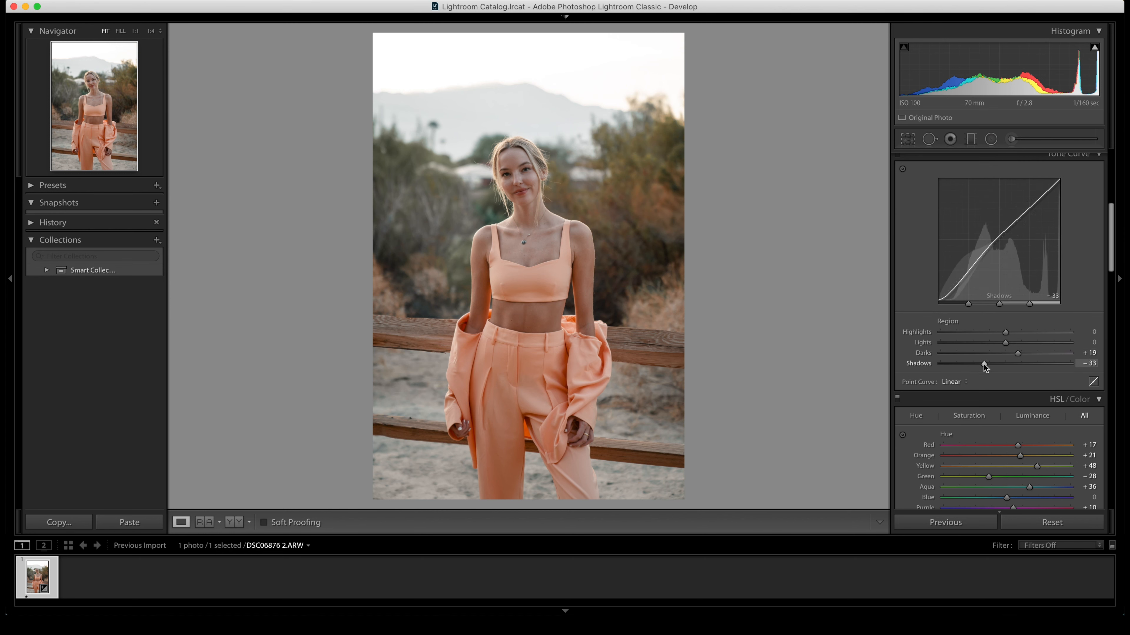
drag(984, 365, 979, 365)
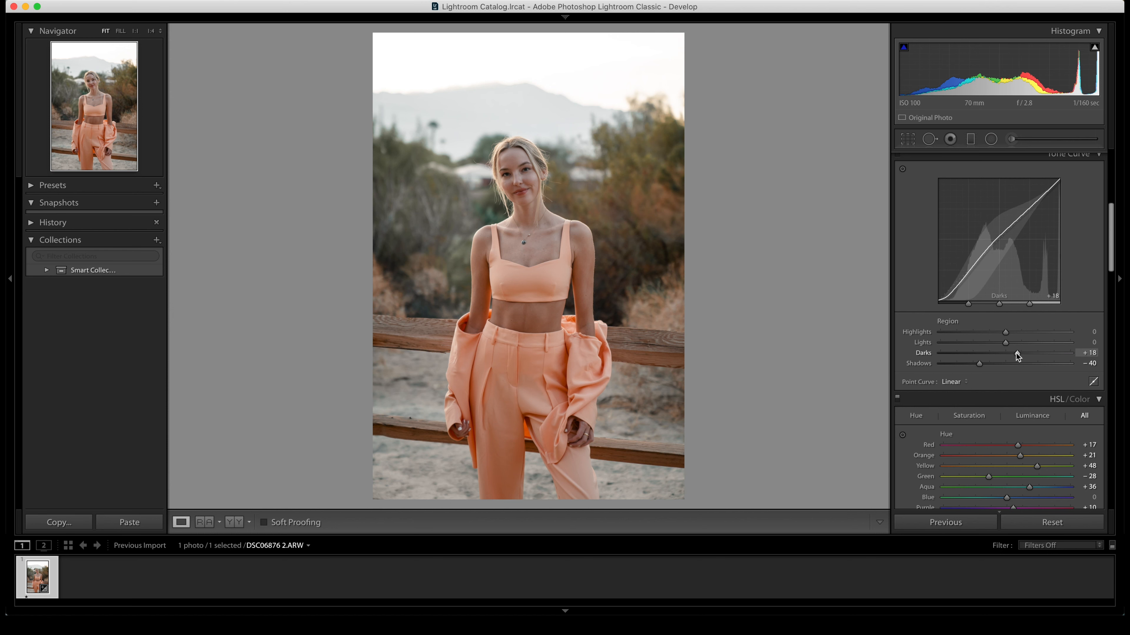
drag(1017, 355, 1016, 331)
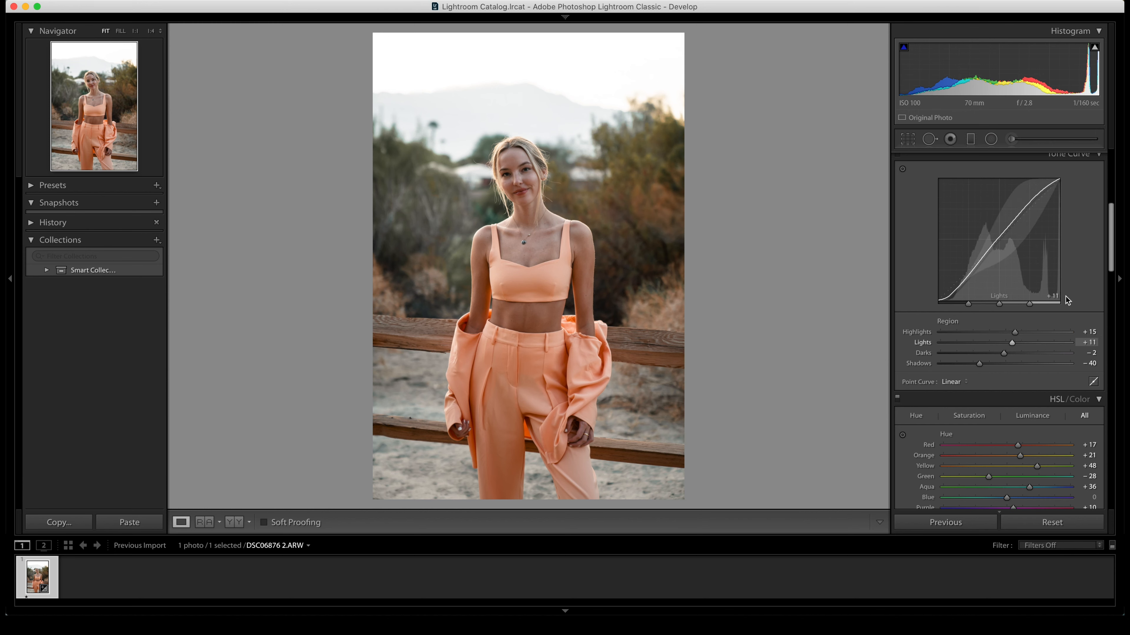
- Review the basic, tone curve, HSL and calibration settings, and compare the finished portrait with the original photo
scroll(1067, 287, down, 5)
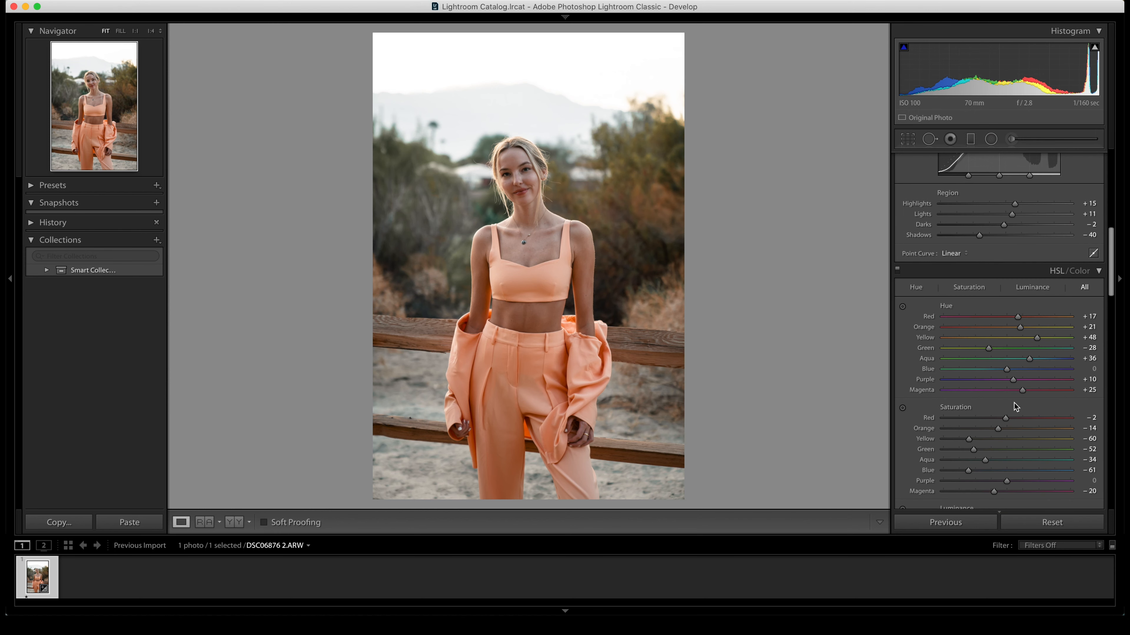
scroll(1014, 404, up, 7)
scroll(1014, 404, up, 5)
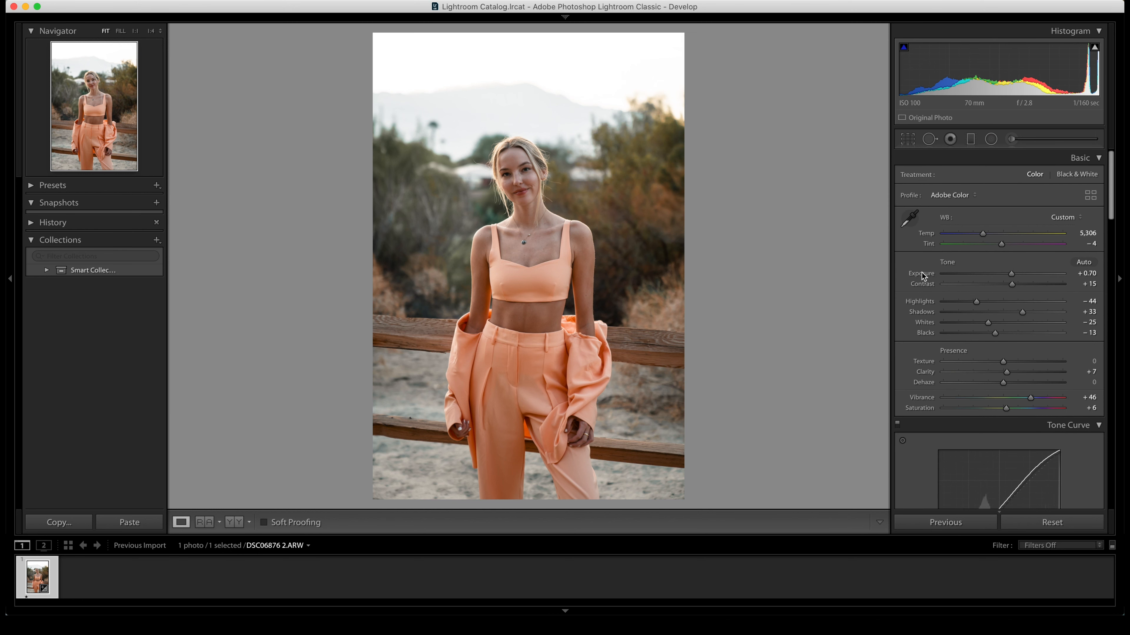
scroll(922, 276, down, 2)
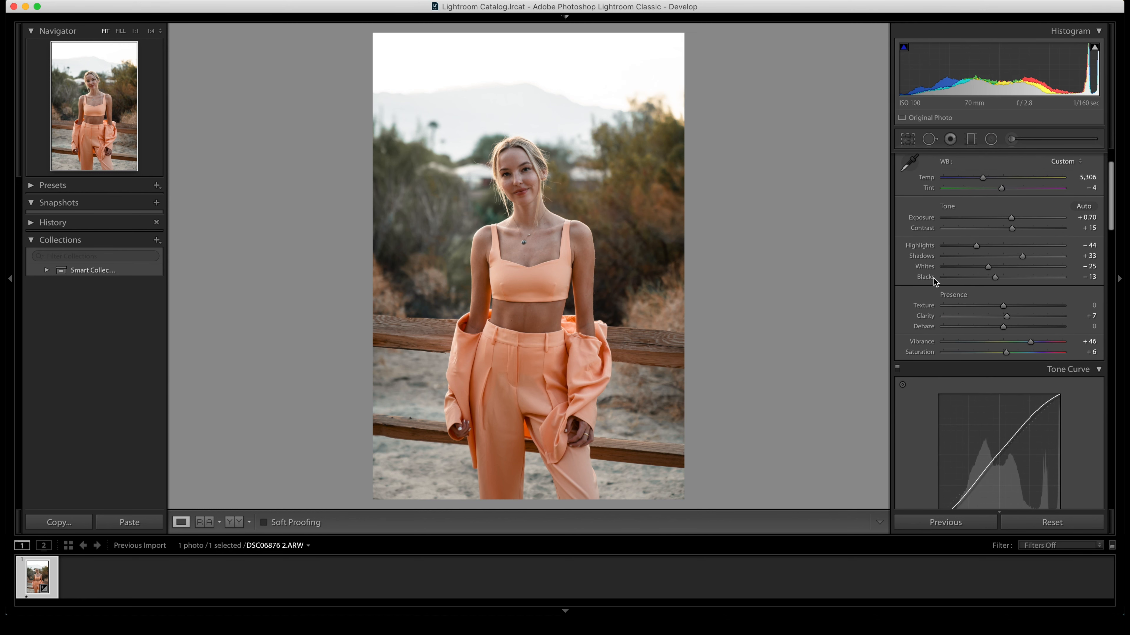
scroll(934, 279, down, 8)
scroll(933, 278, down, 10)
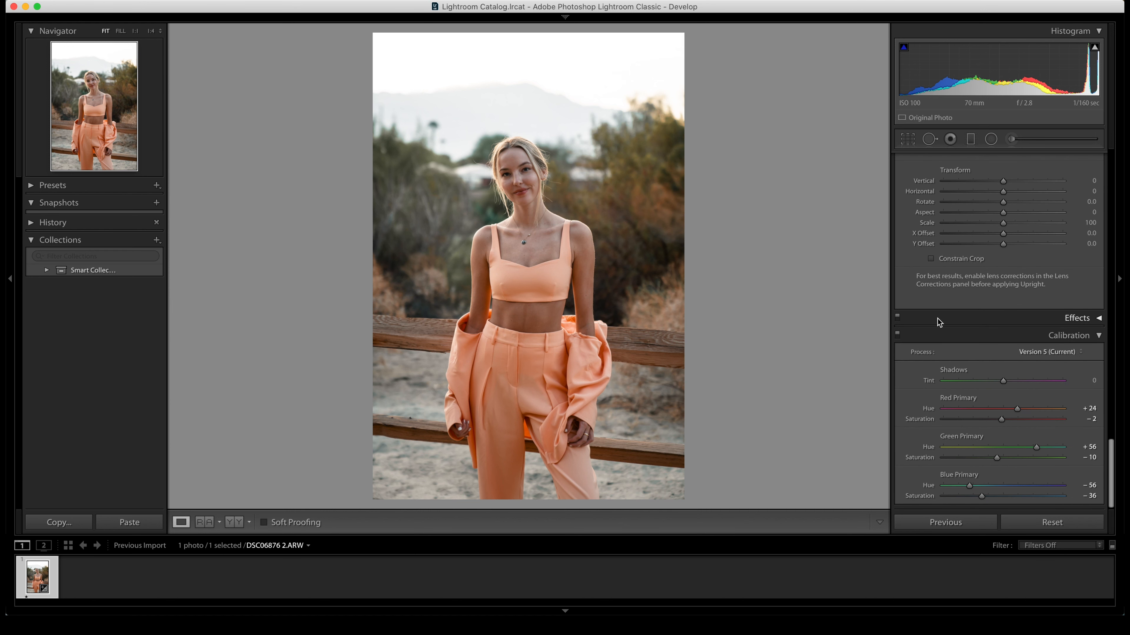
scroll(937, 318, up, 20)
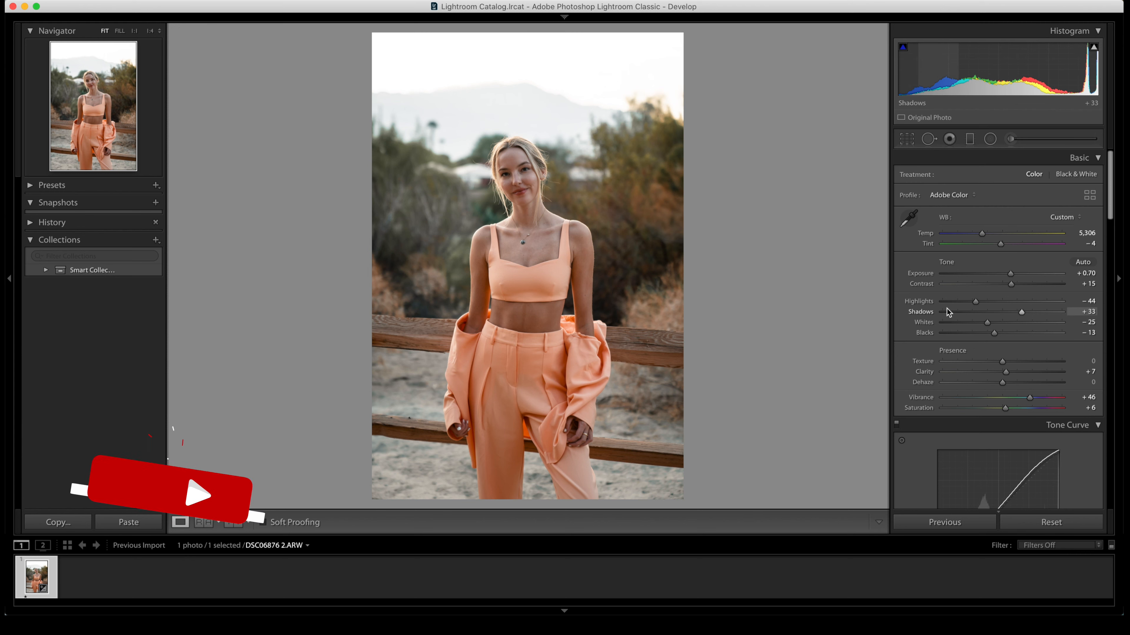
scroll(933, 281, down, 5)
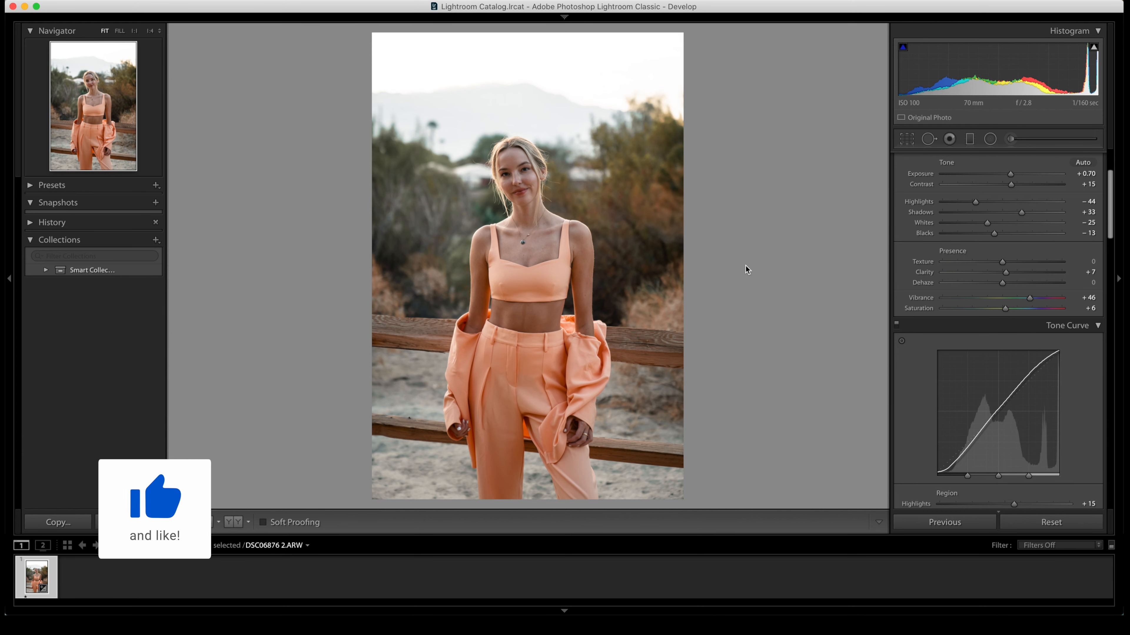
key(backslash)
key(backslash)
key(backslash)
key(backslash)
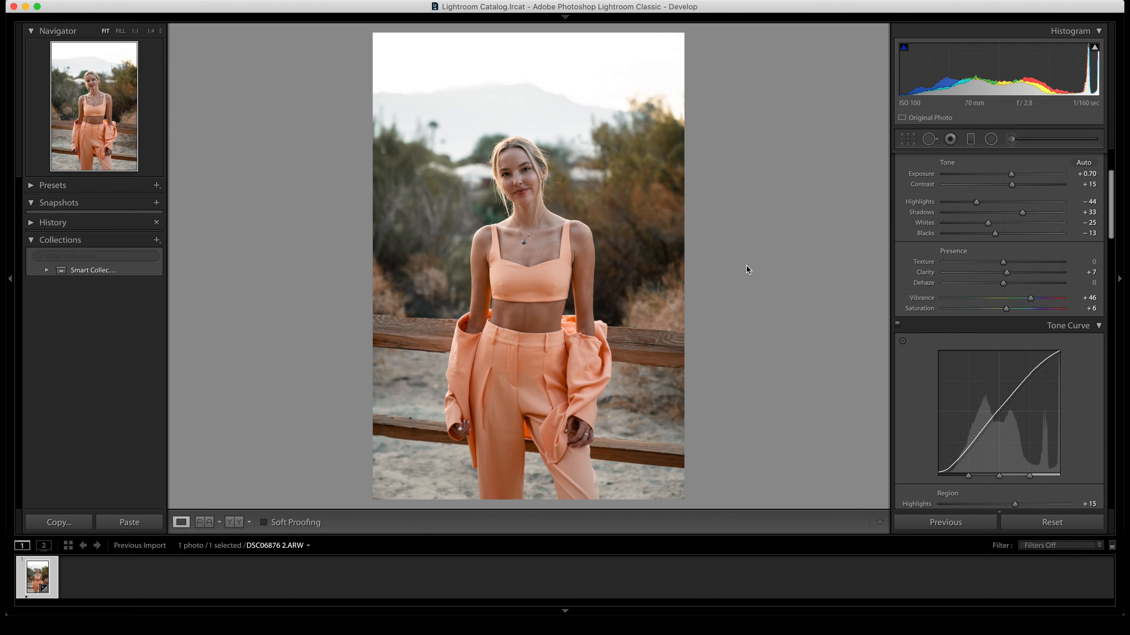